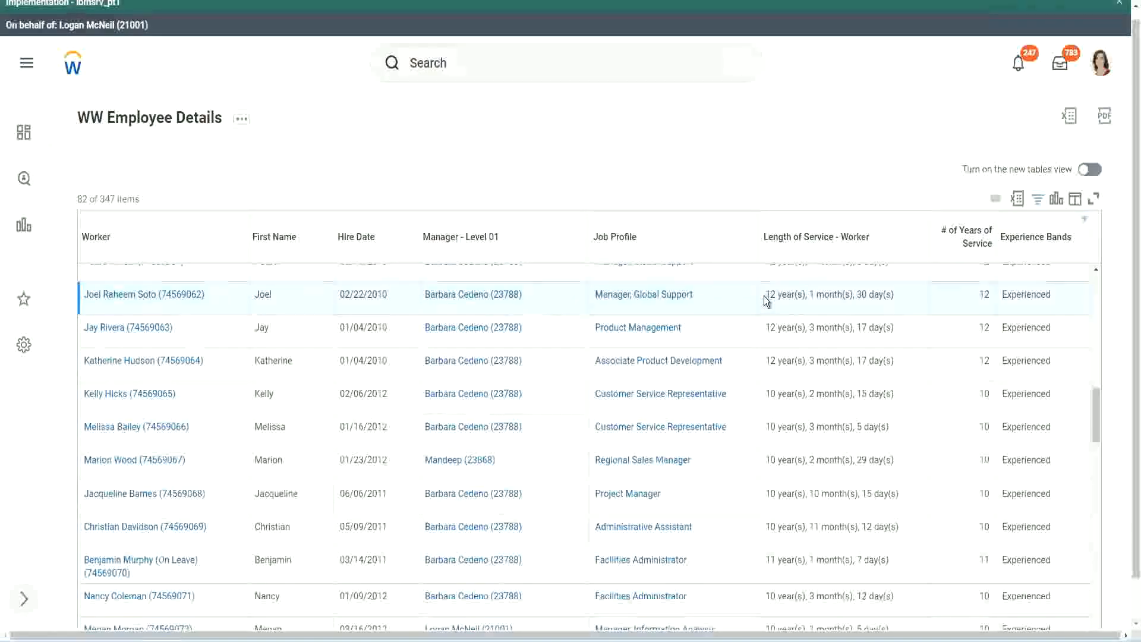
- Compare the Length of Service with the # of Years of Service in the "Manager, Global Support" row
double_click(765, 296)
double_click(812, 294)
double_click(863, 295)
click(954, 306)
double_click(954, 305)
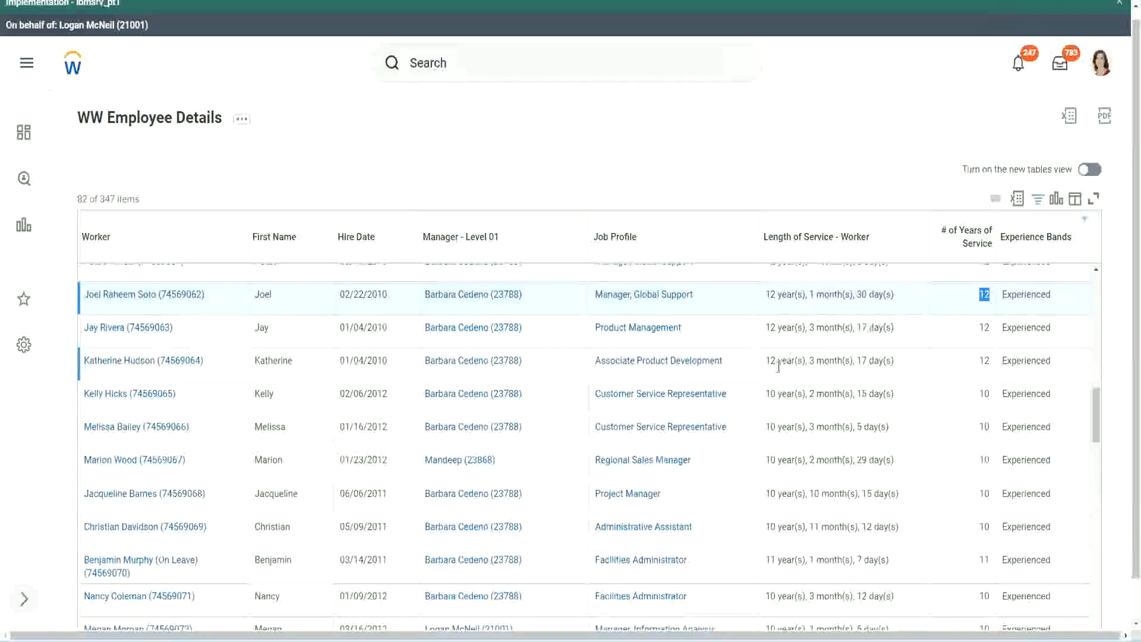
- Compare the years, months and days of service with the # of Years of Service in the Administrative Assistant row
click(786, 528)
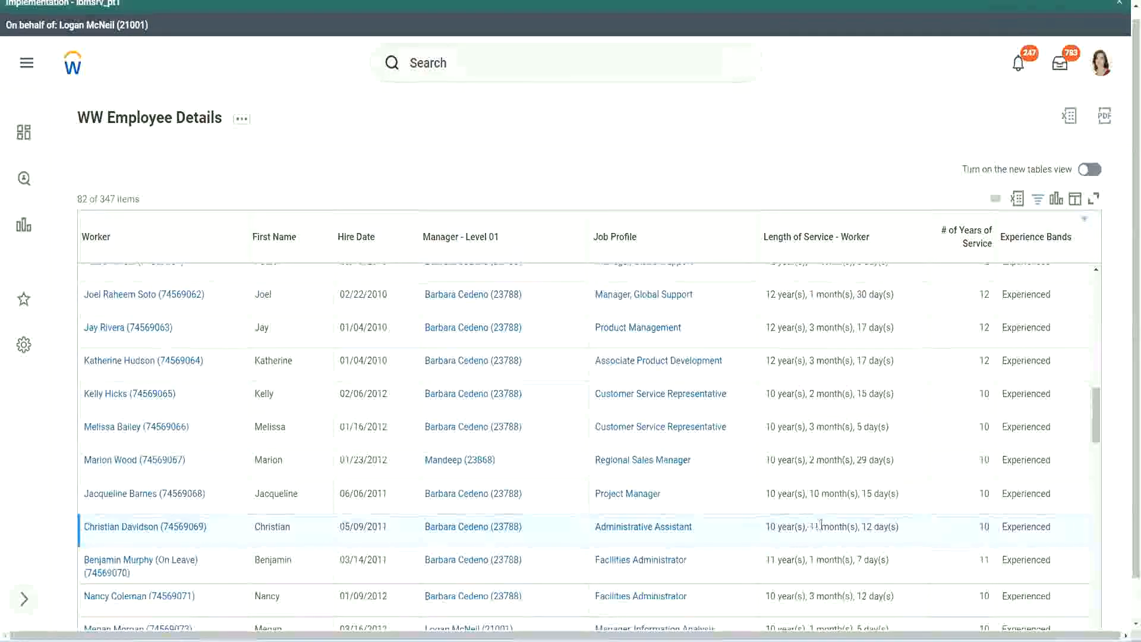
drag(810, 526, 874, 527)
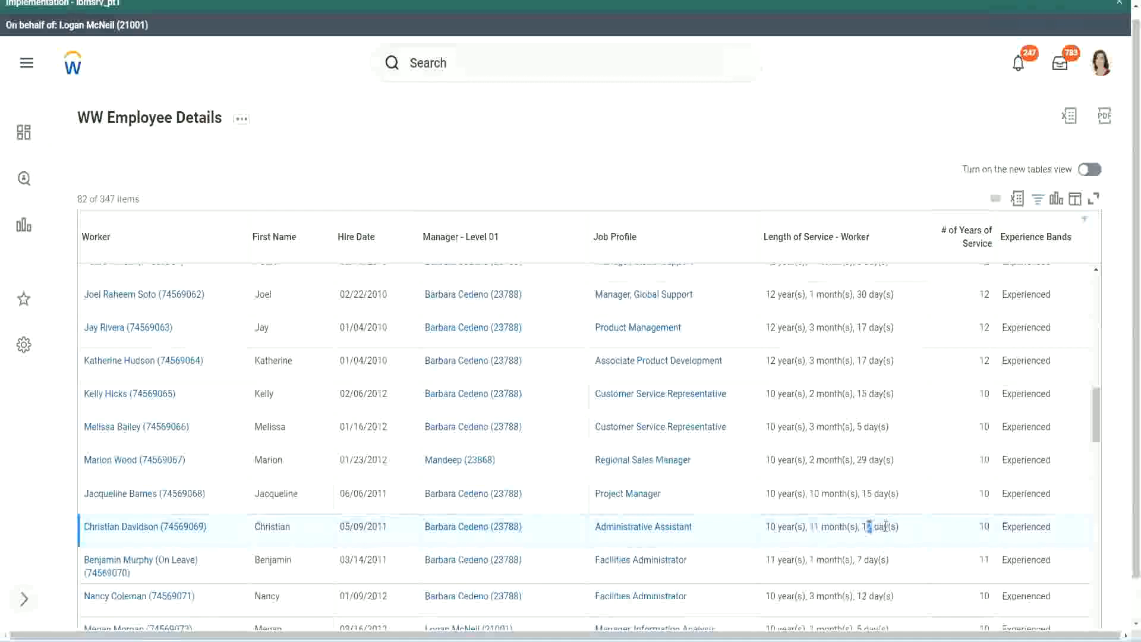
click(885, 527)
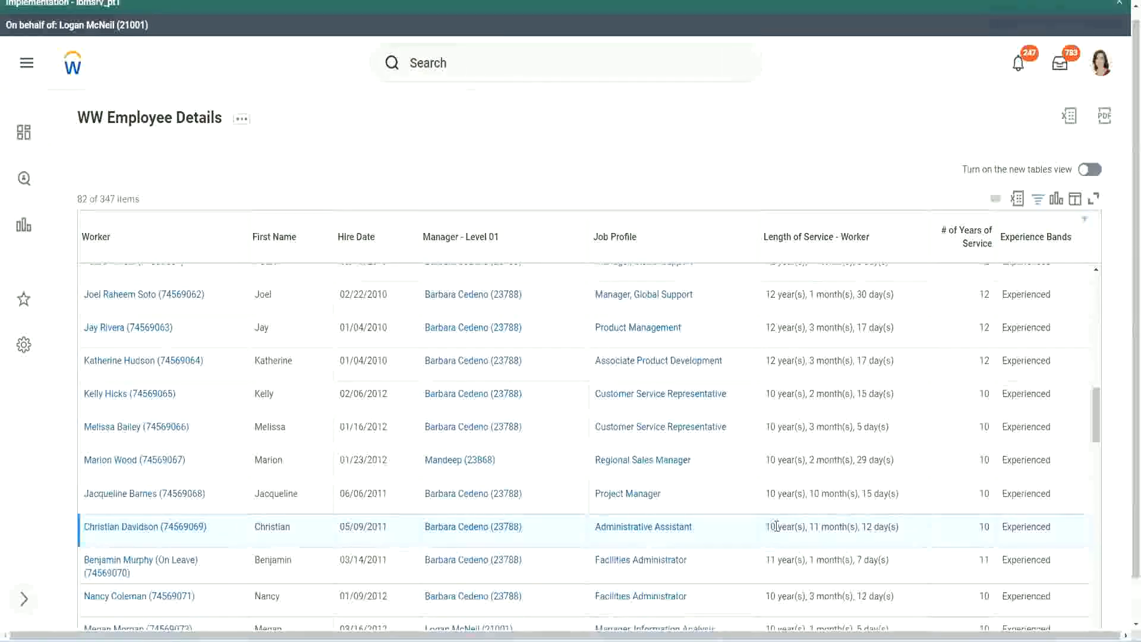
double_click(984, 527)
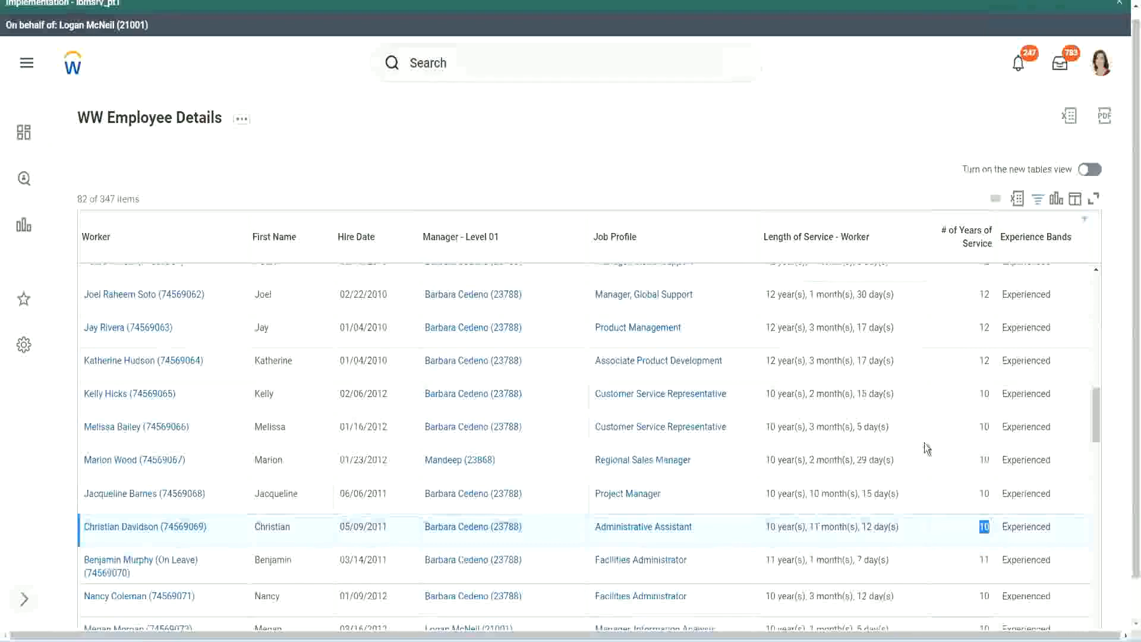
click(982, 375)
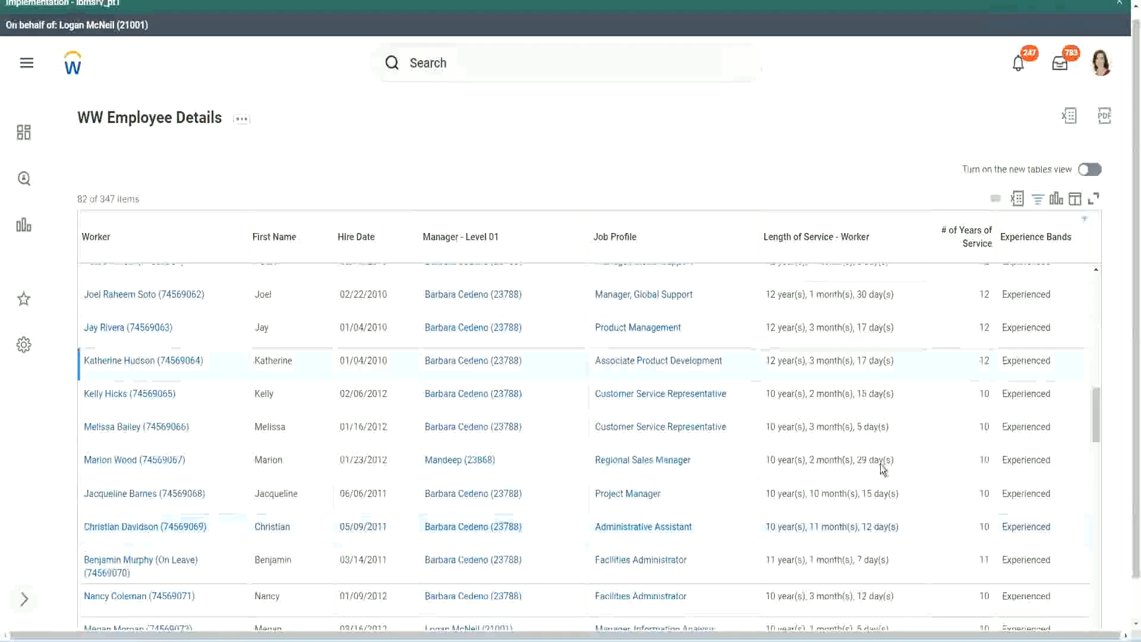
double_click(779, 523)
click(862, 524)
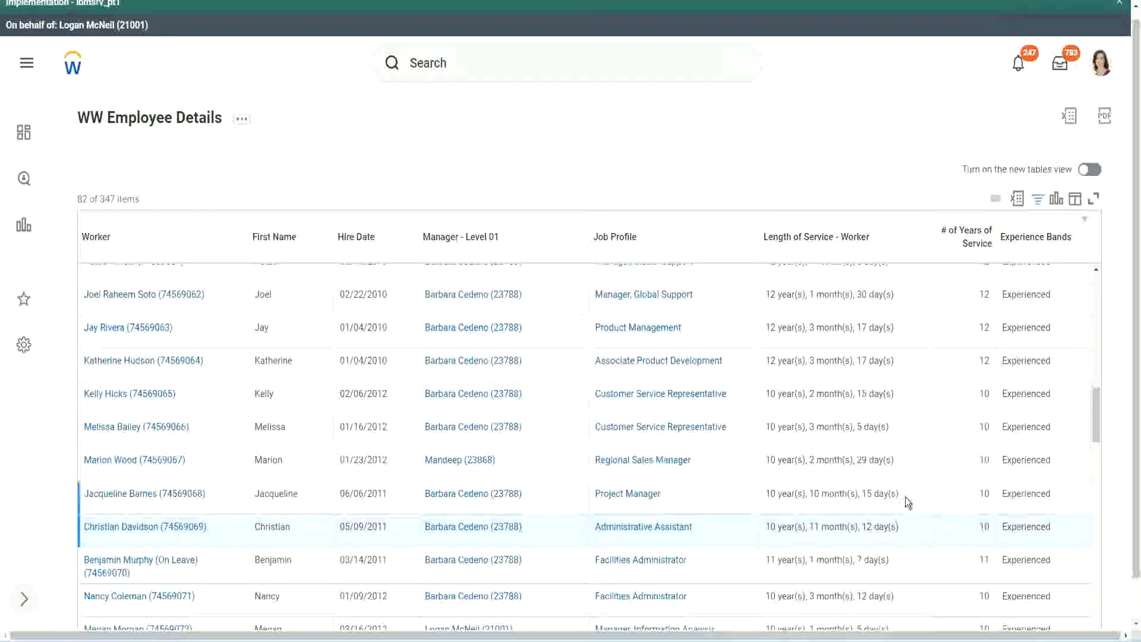
- Recheck the service length against the whole years in both rows, and examine the Project Manager row's length of service
double_click(985, 295)
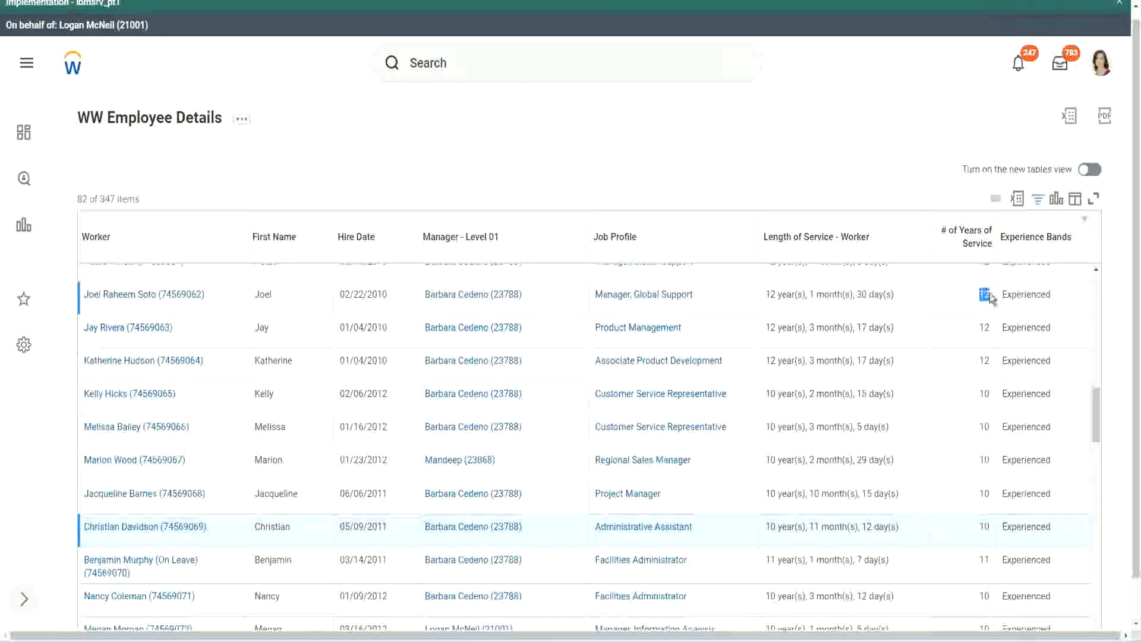
drag(766, 295, 908, 289)
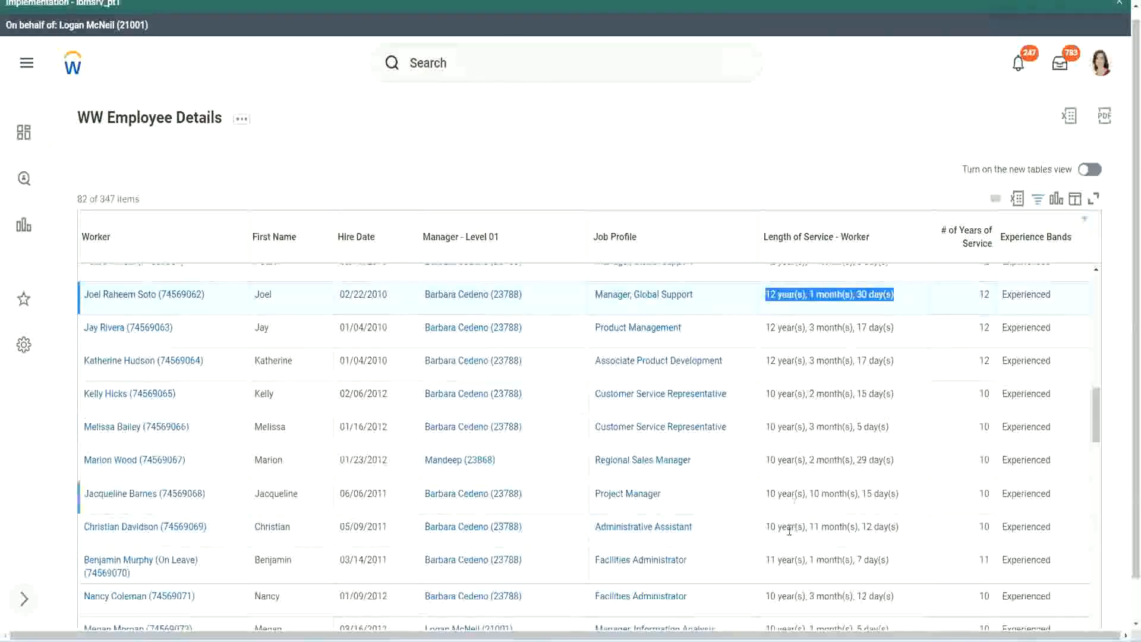
click(889, 528)
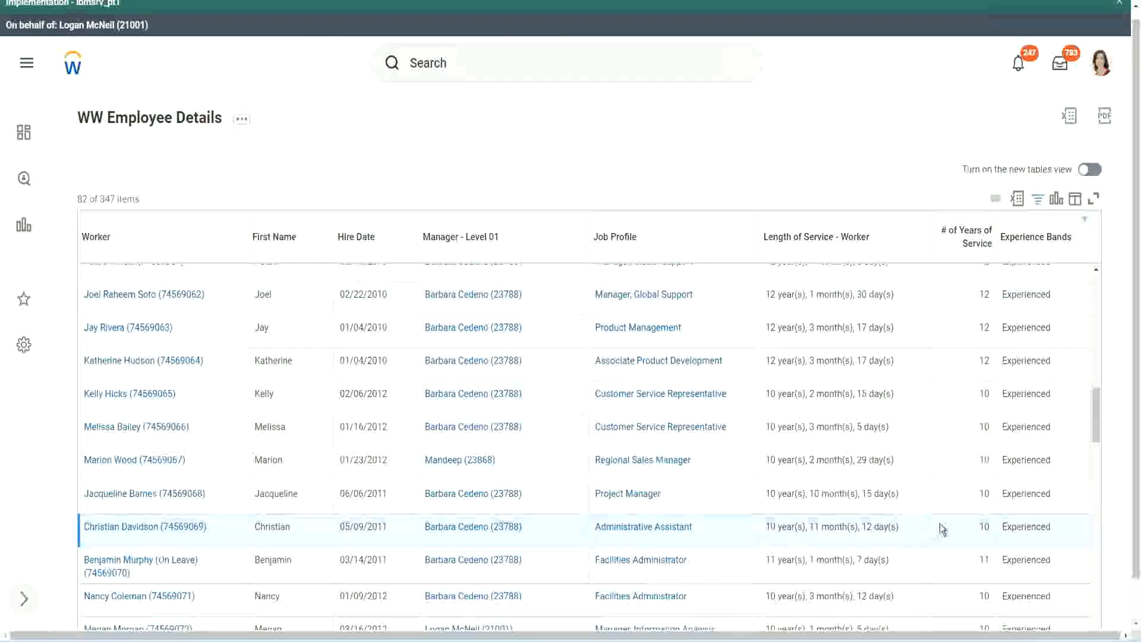
double_click(981, 526)
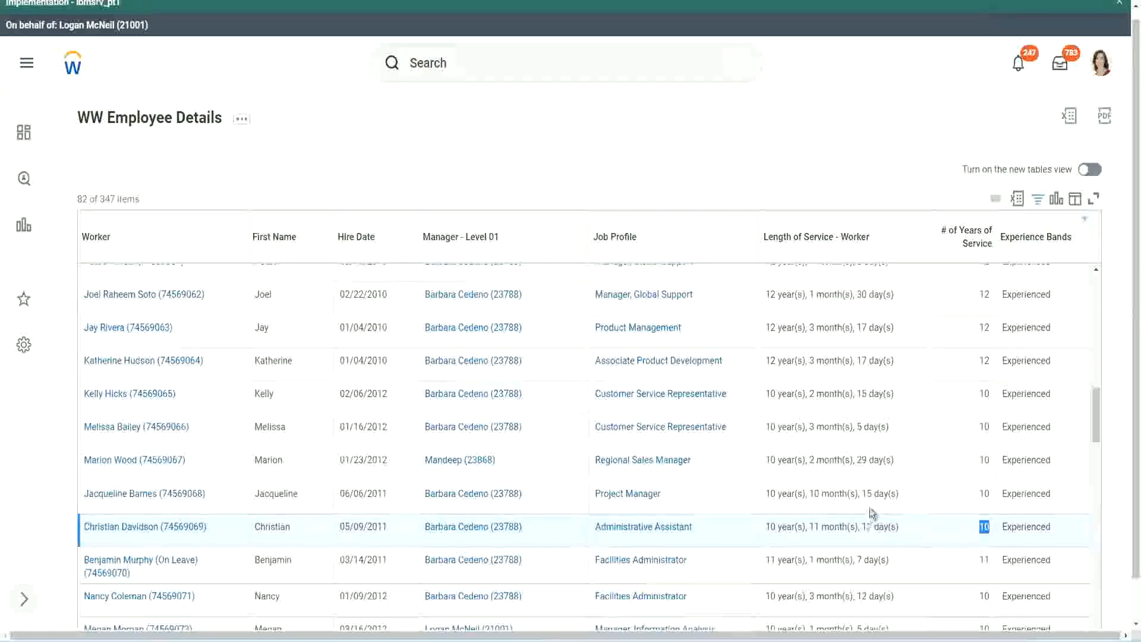
click(943, 531)
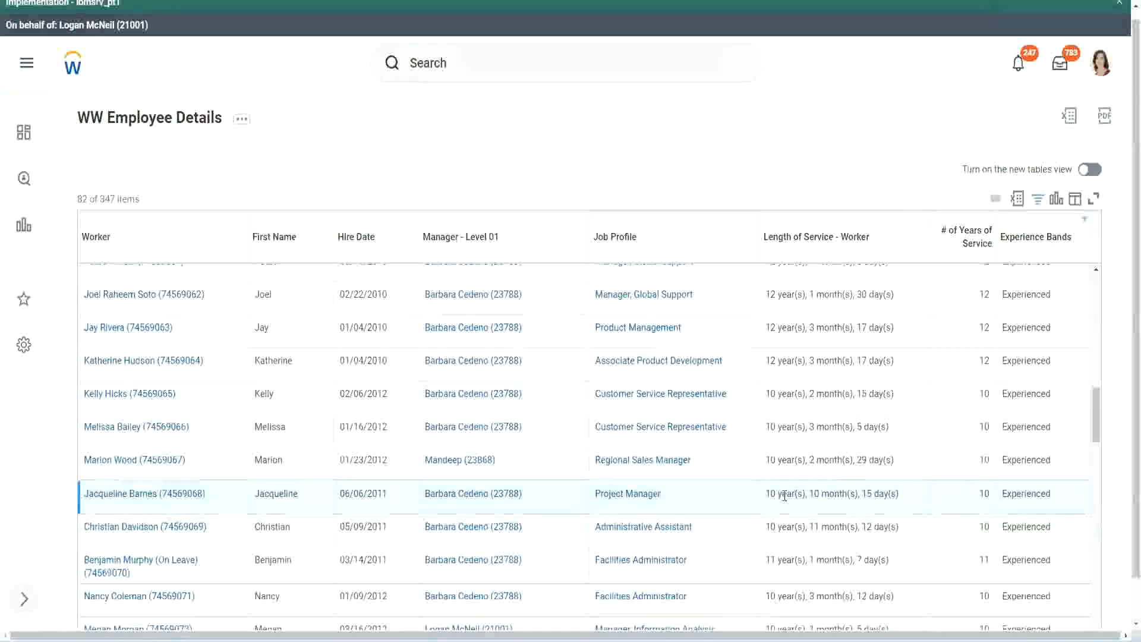
double_click(816, 494)
click(852, 494)
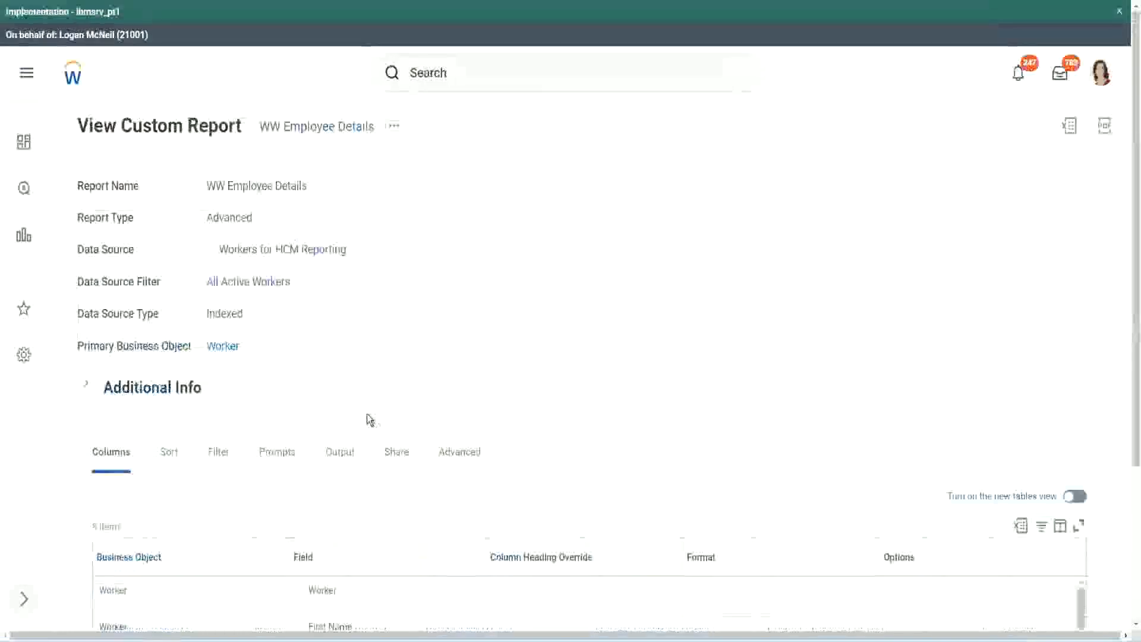
- Open the report column field CF-WW-Eval Exp-Derive Experience Bands from Years of Service in a new tab and dismiss the implementation banner
scroll(372, 410, down, 5)
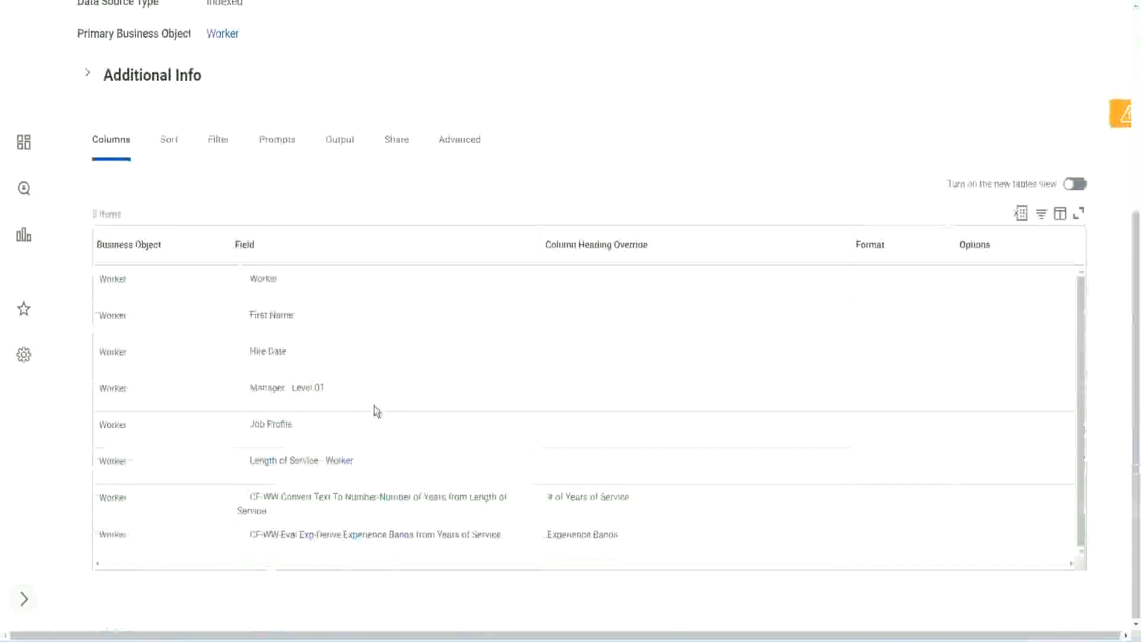
right_click(310, 541)
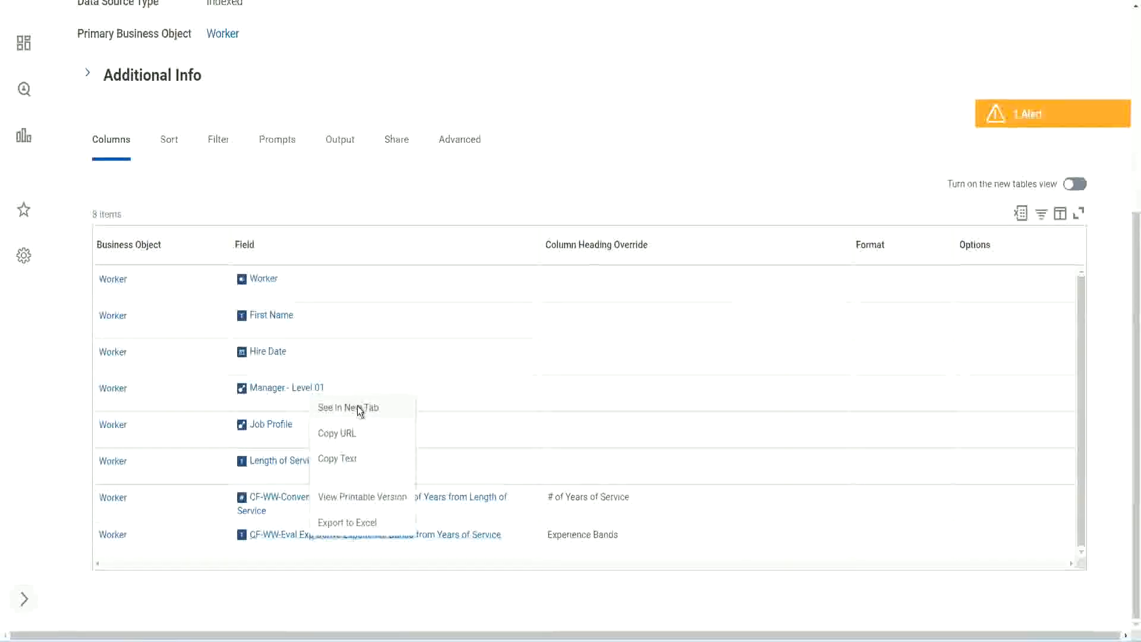
click(358, 408)
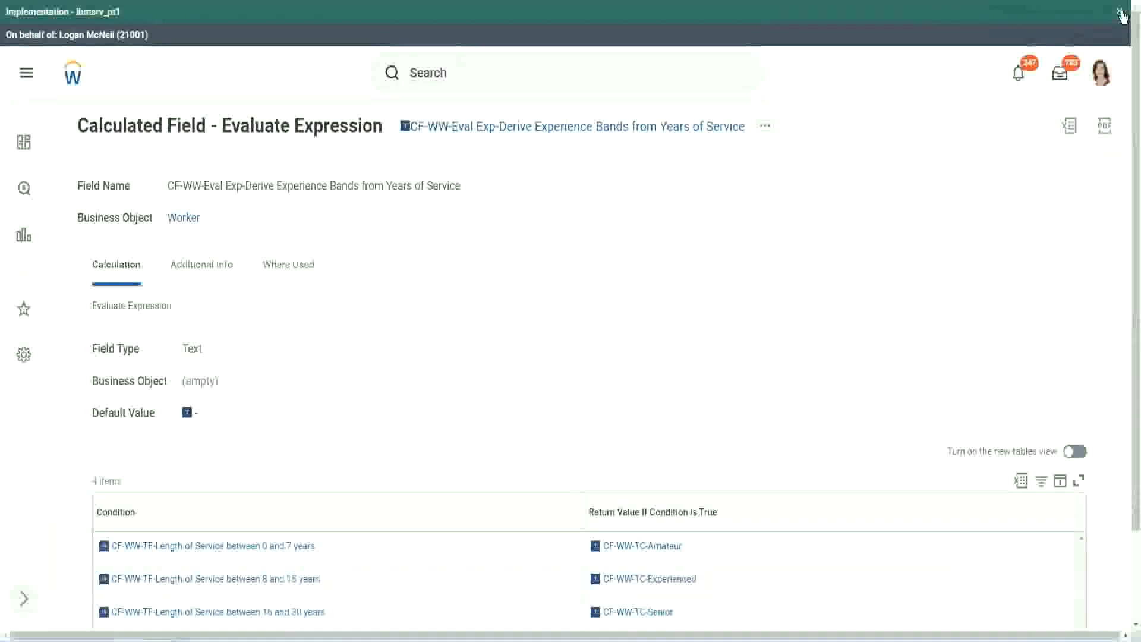
click(1121, 14)
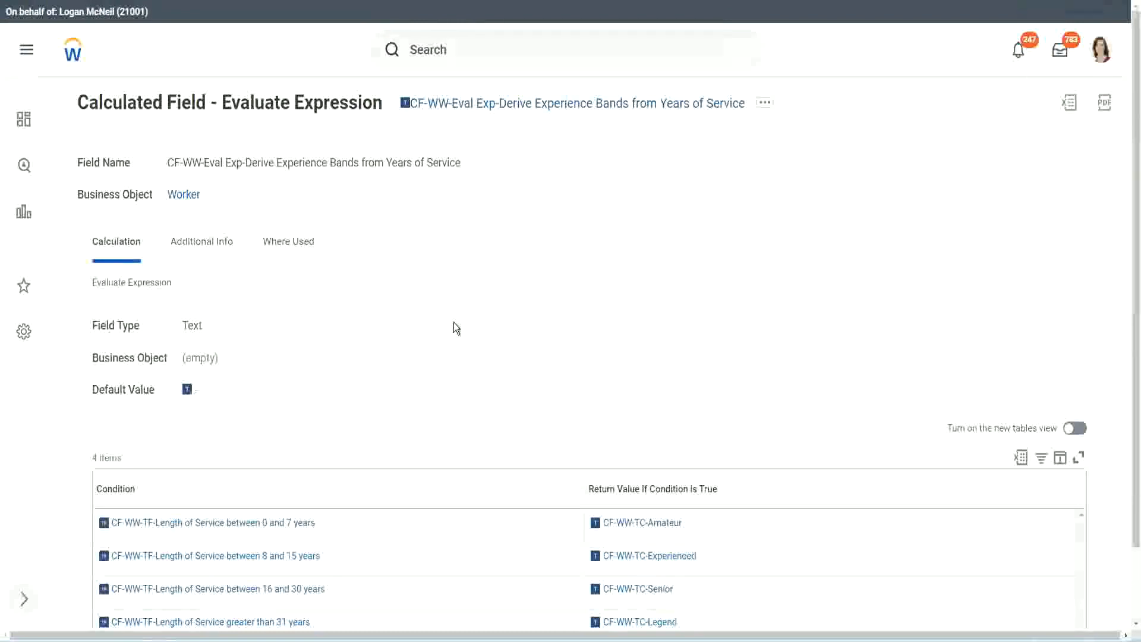
- Copy the name of the Evaluate Expression calculated field as text
scroll(477, 317, down, 1)
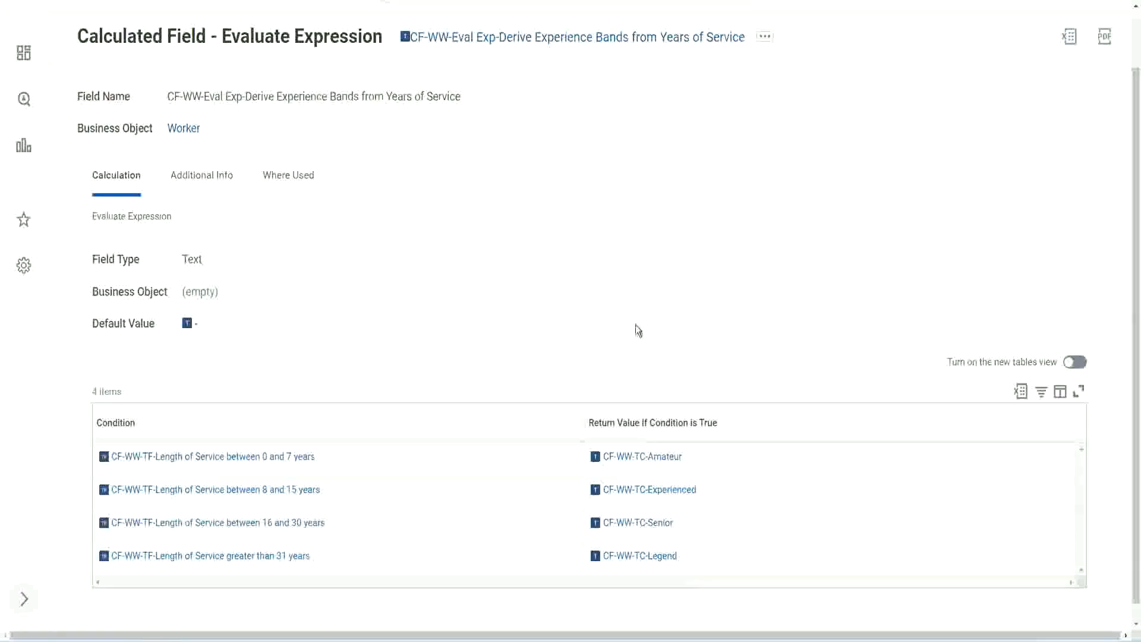
click(517, 419)
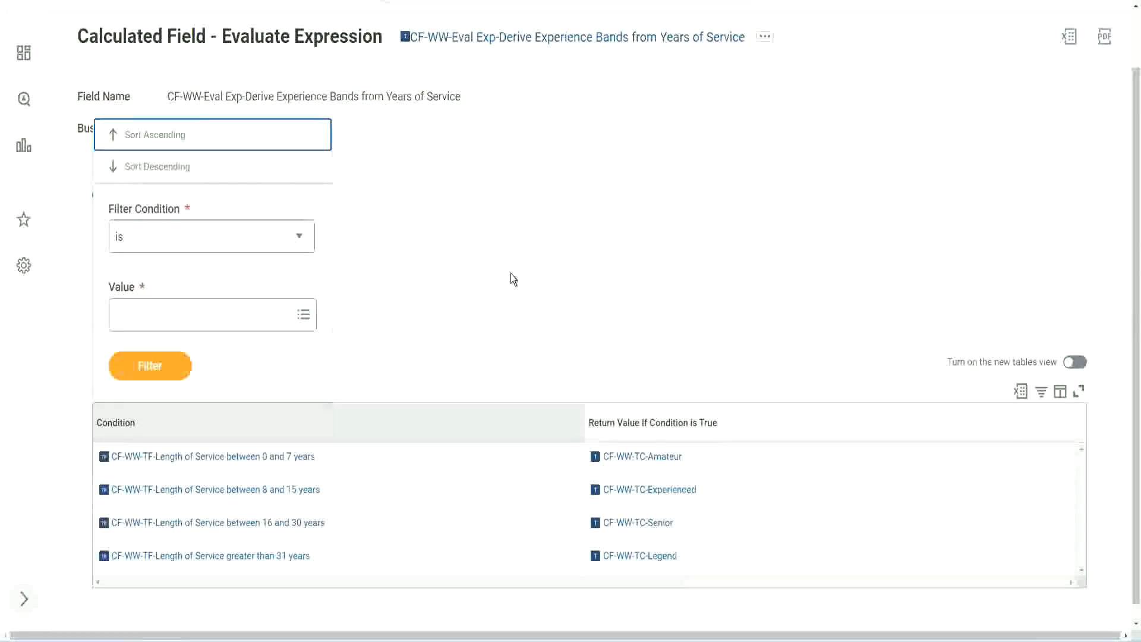
click(511, 273)
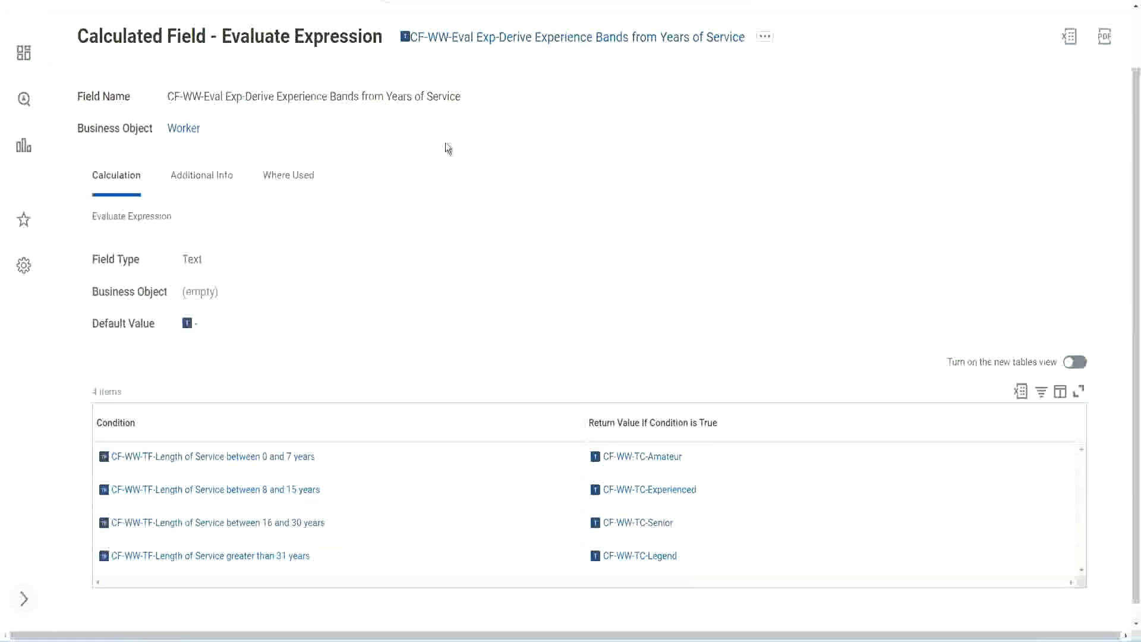
right_click(503, 39)
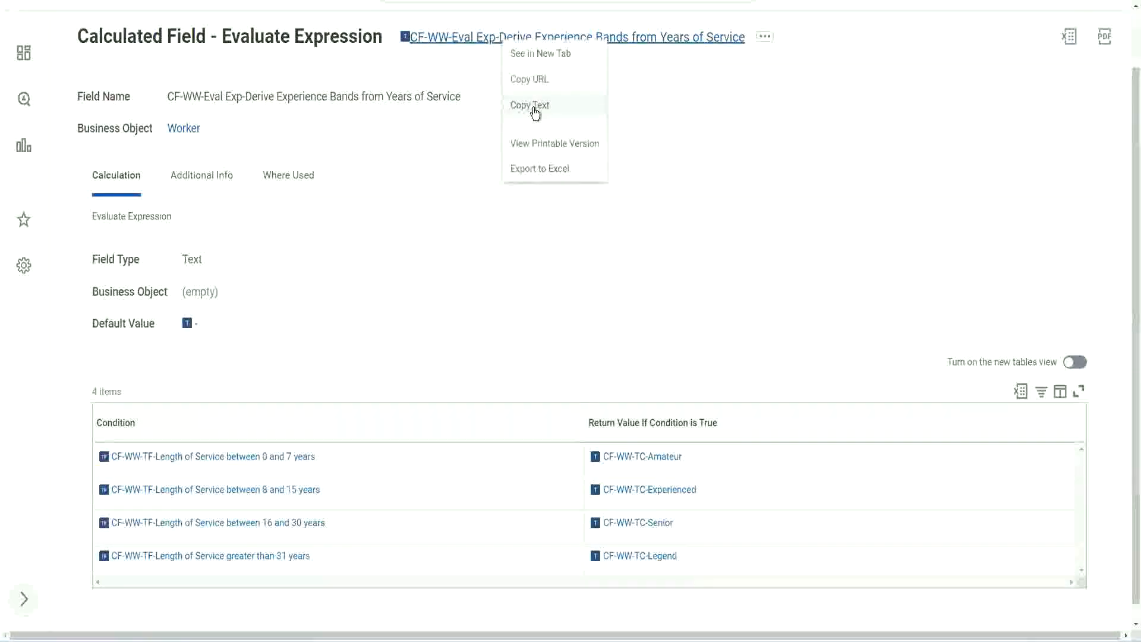
click(536, 113)
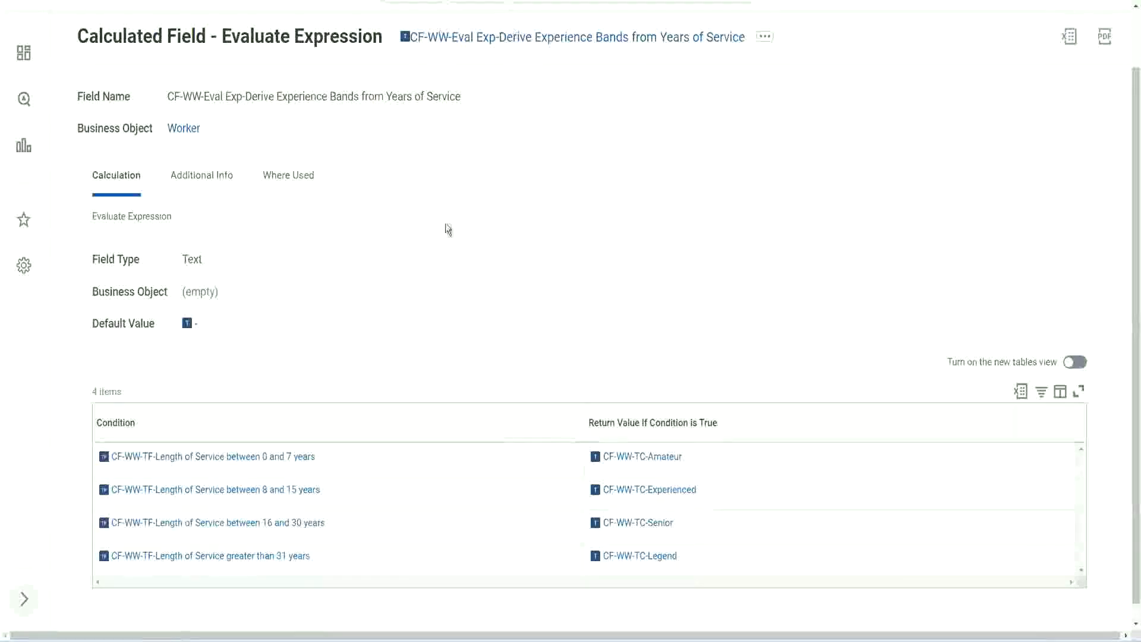
- Return to the WW Employee Details report definition, search for "create cal field" and open the Create Calculated Field task
scroll(445, 237, up, 1)
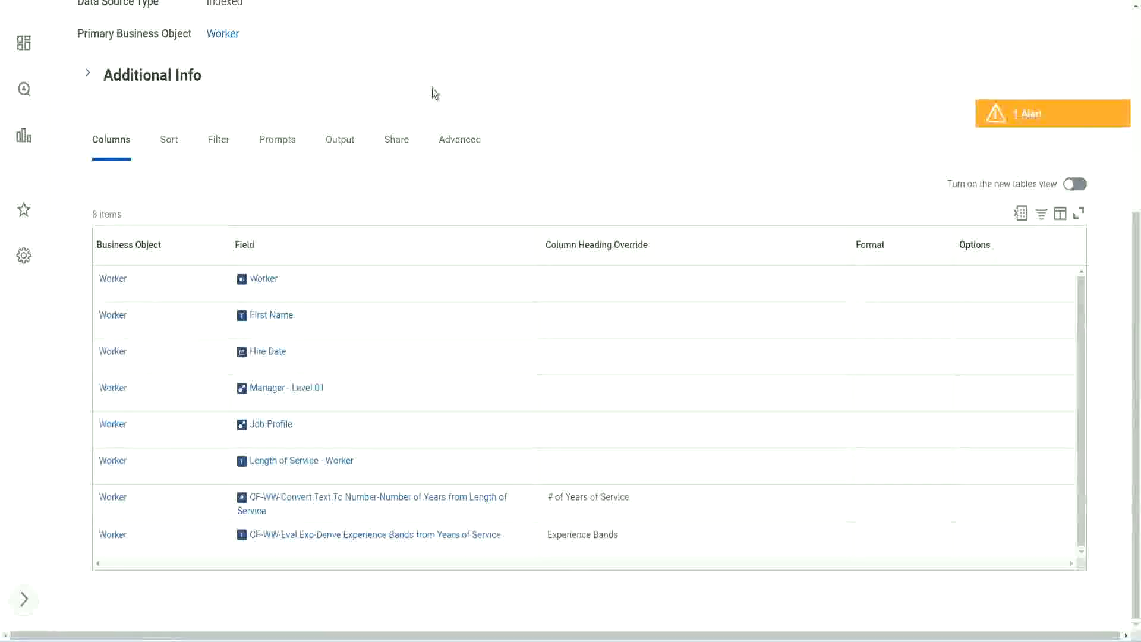
scroll(440, 96, up, 5)
click(464, 73)
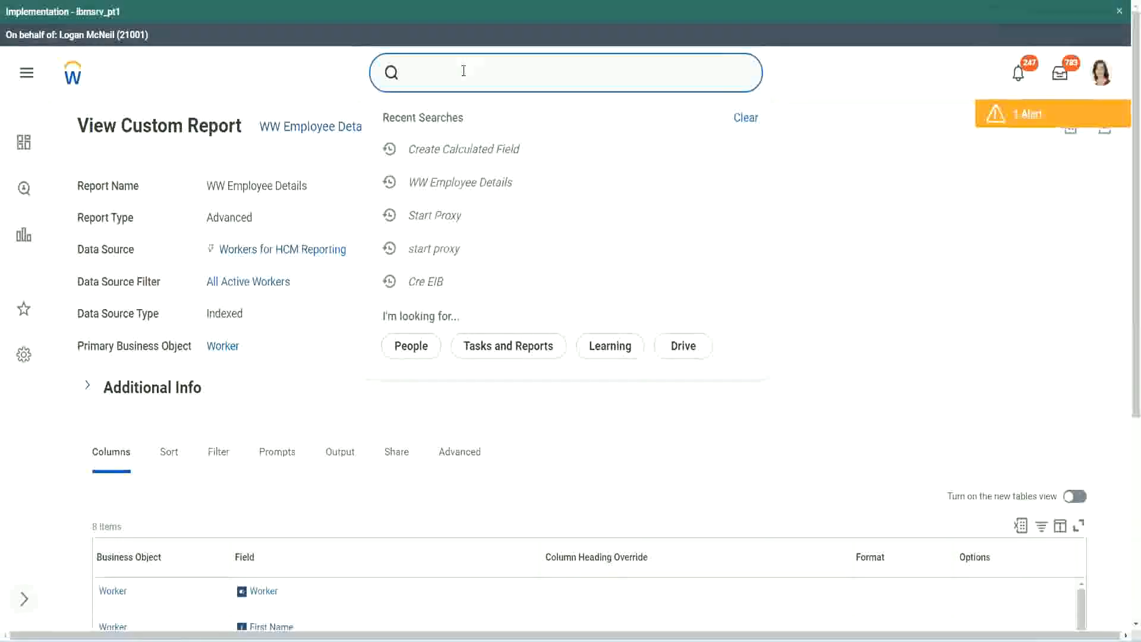
text(create cal field)
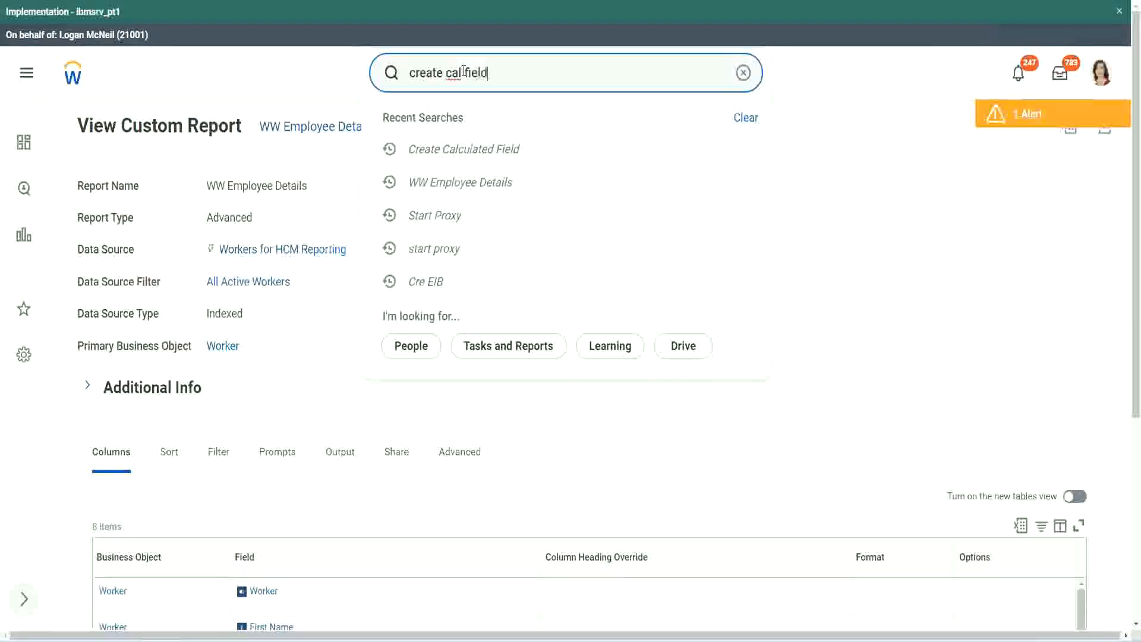
click(477, 122)
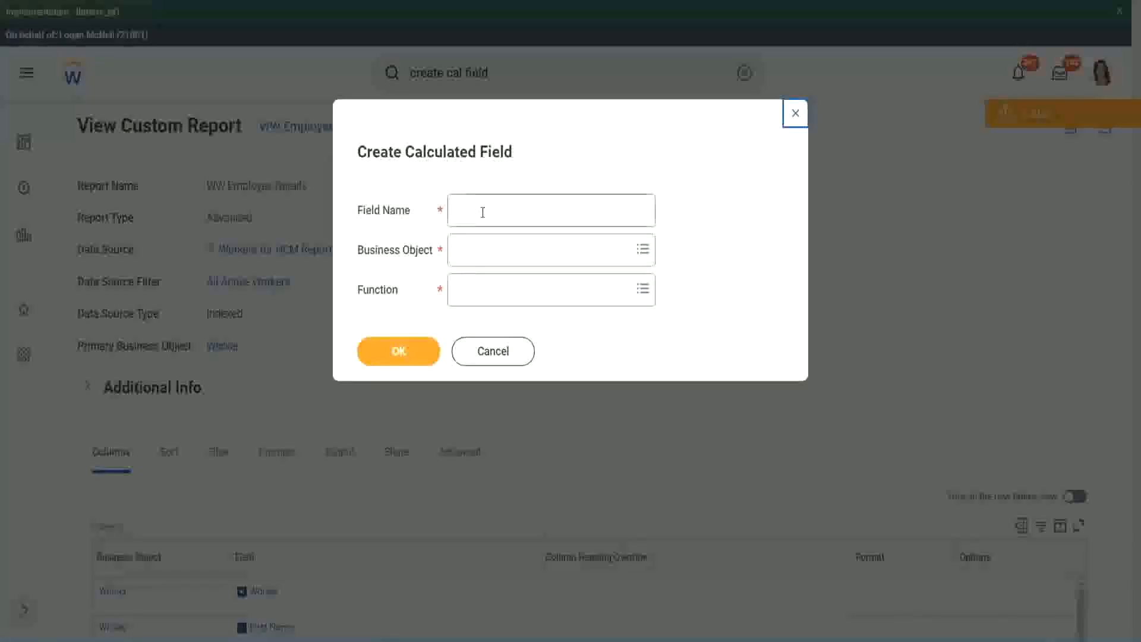
- Paste the copied calculated field name as the new field's name and place the insertion point after "Eval Exp"
click(483, 212)
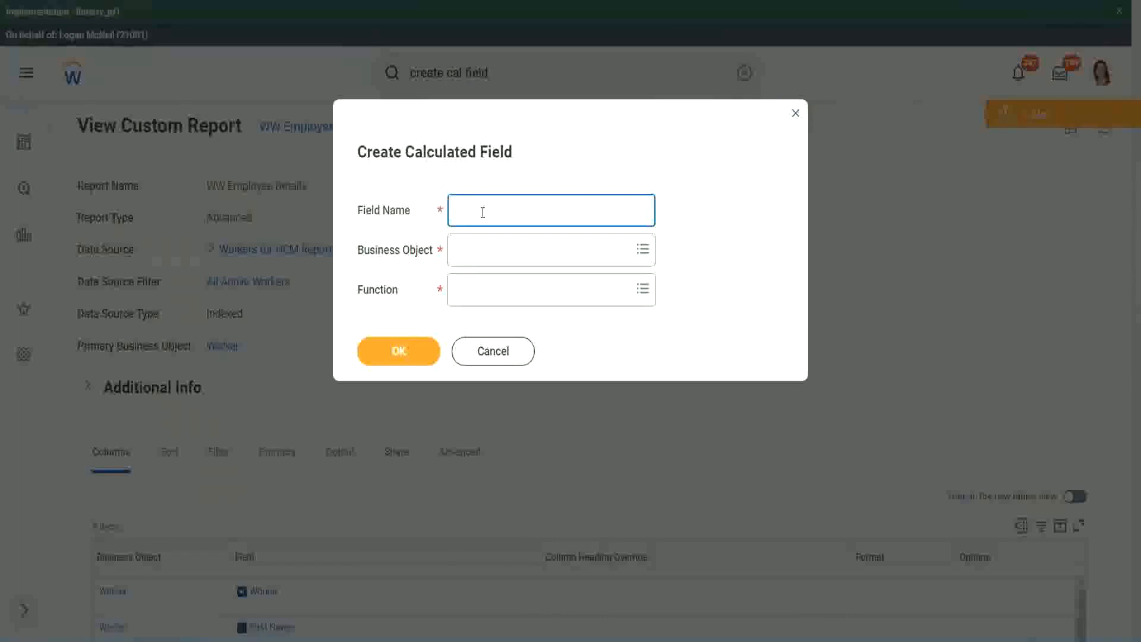
key(ctrl+v)
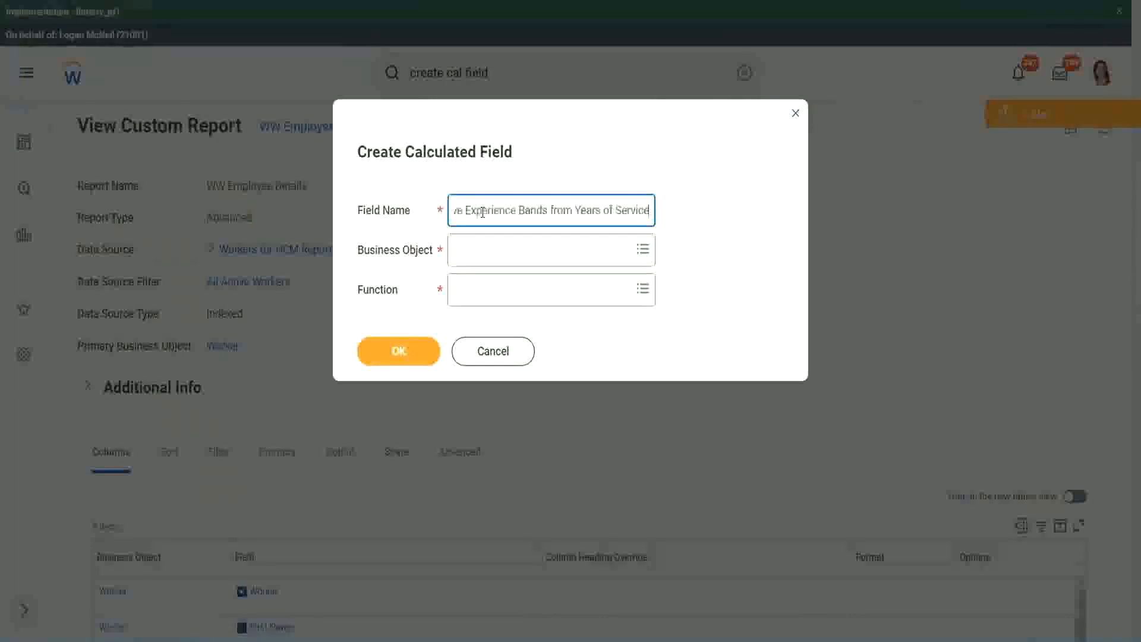
drag(508, 211, 416, 191)
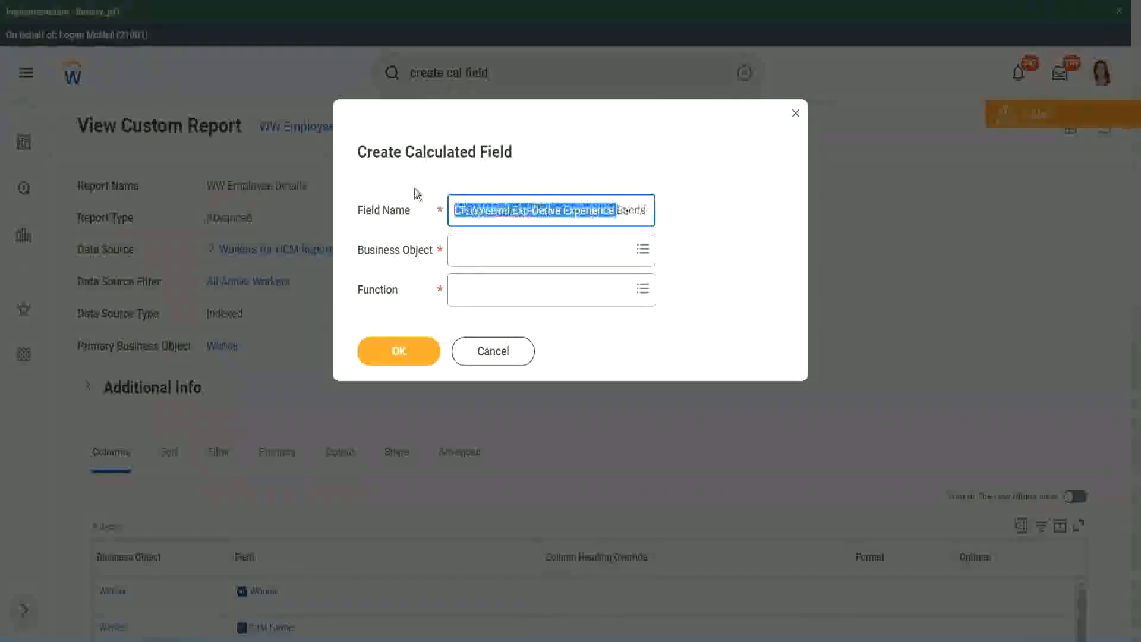
click(517, 212)
double_click(521, 213)
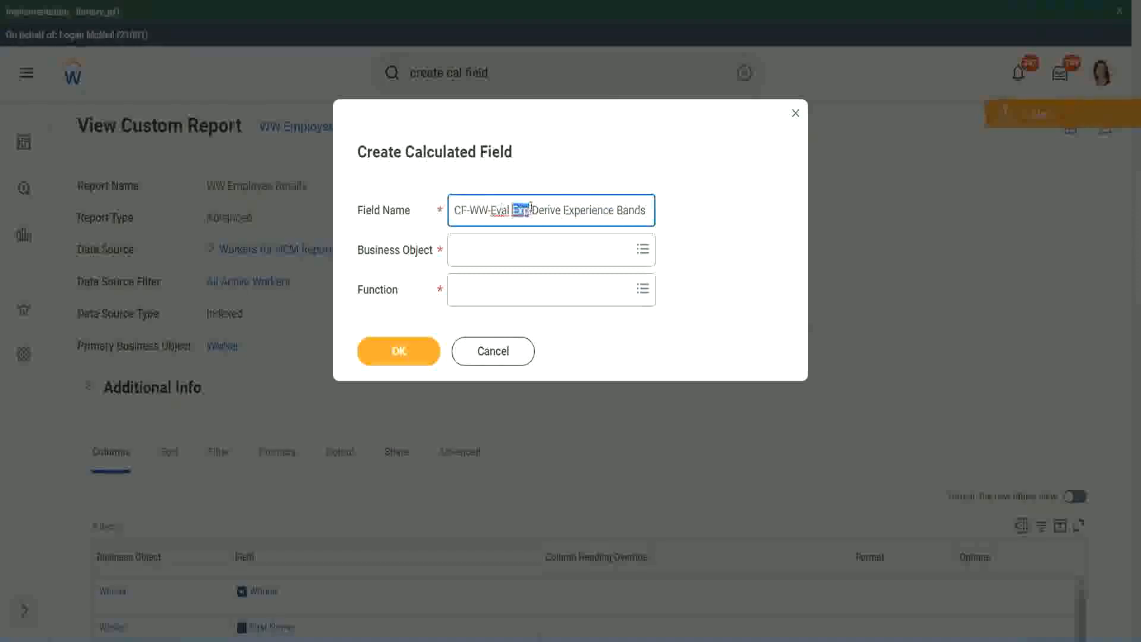
click(529, 210)
- Add "Bands" with a capital B after "Eval Exp" in the field name
text(bands)
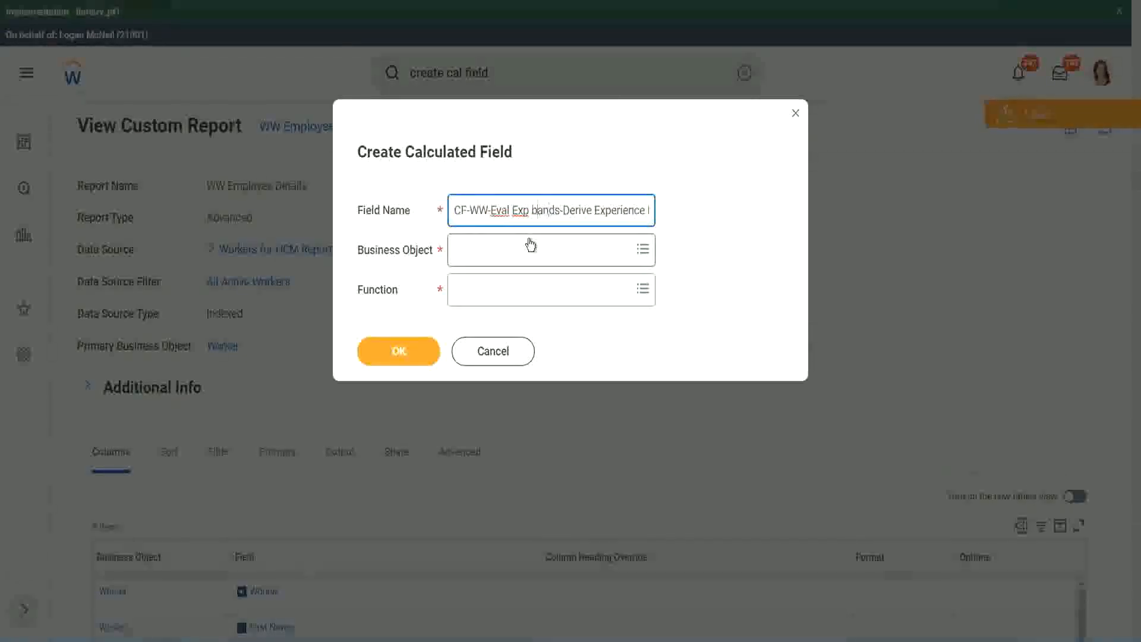
key(Left)
key(Left)
key(Left)
key(Left)
key(BackSpace)
text(B)
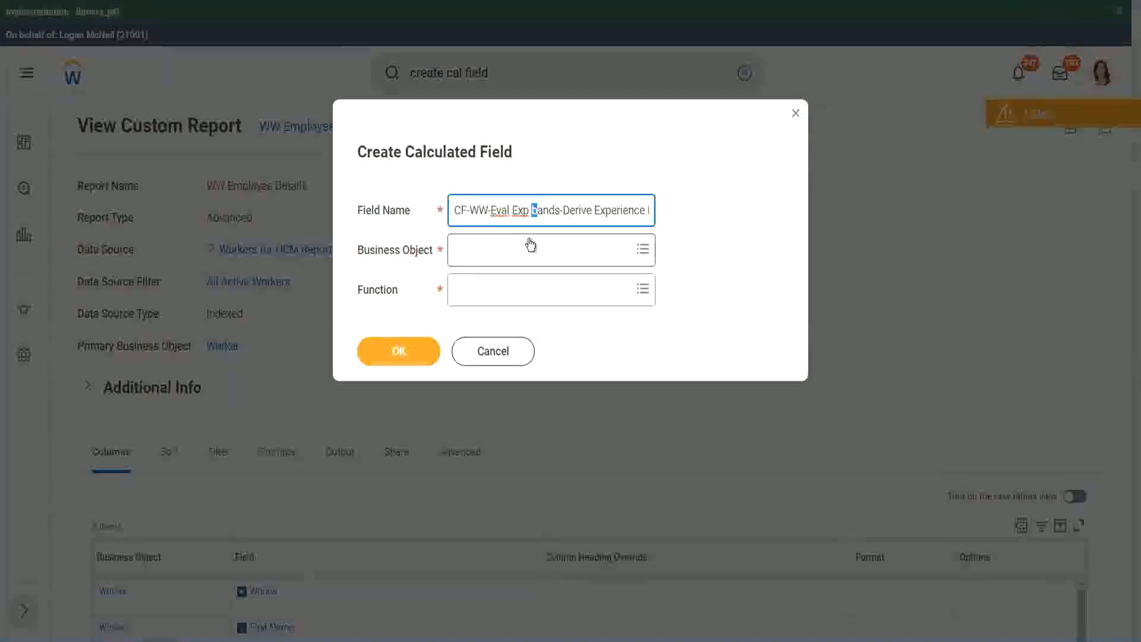
key(Right)
key(Right)
key(Right)
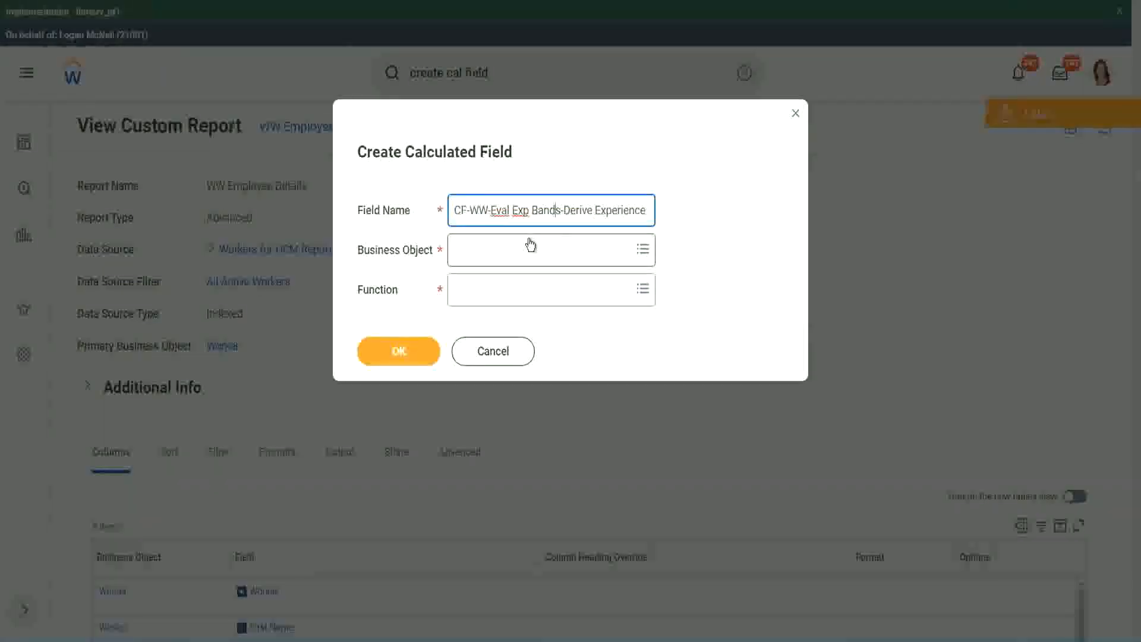
- Change "Derive" to "Determine" in the field name, keeping the ending "Experience Bands from Years of Service"
key(End)
text(Bands from Years of)
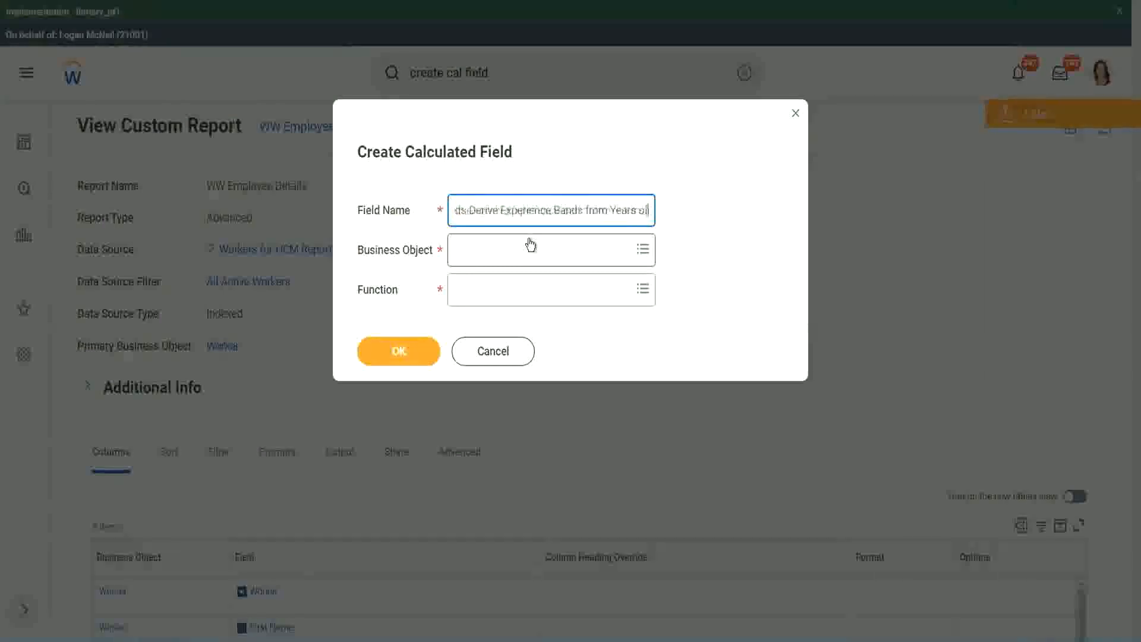
key(Left)
key(Left)
key(Left)
key(Left)
key(Left)
key(Left)
key(Left)
key(Left)
key(Left)
key(Left)
key(Left)
key(Left)
key(Left)
key(Left)
key(Left)
key(Left)
key(Left)
key(Left)
key(Left)
key(Left)
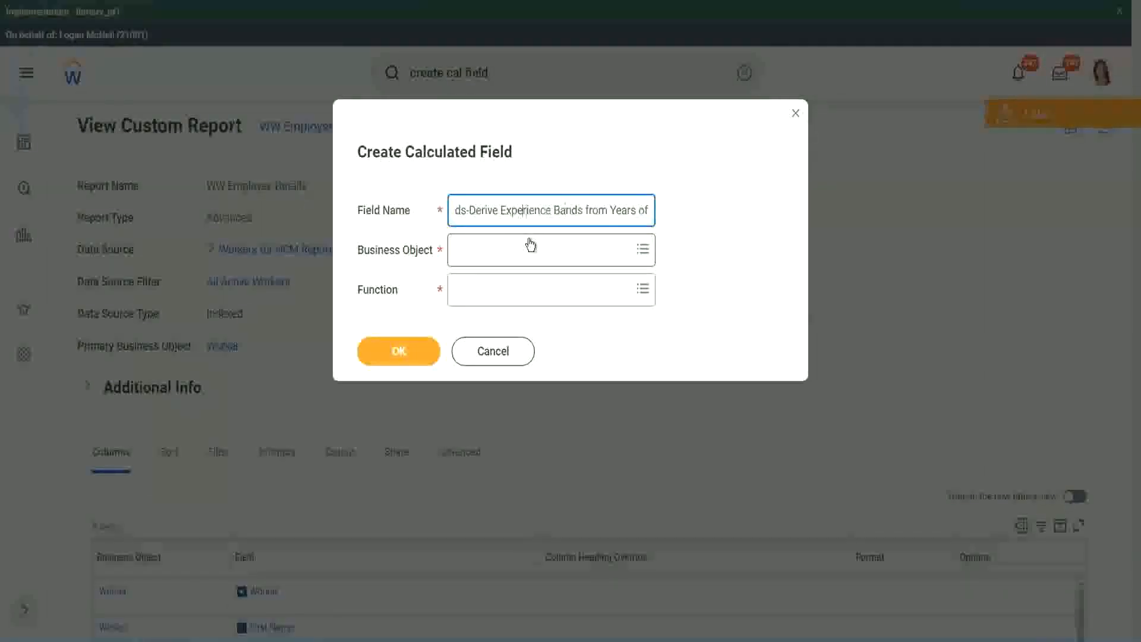
key(shift+Left)
key(shift+Left)
key(shift+Left)
key(shift+Left)
key(shift+Left)
key(shift+Left)
text(Determine)
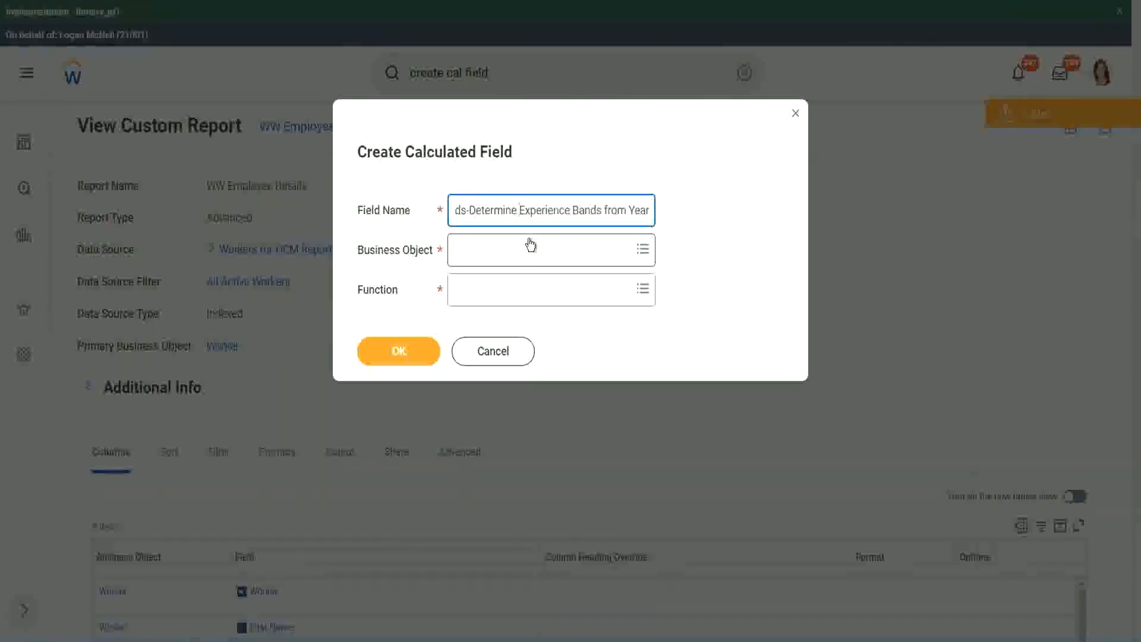
key(Right)
key(Right)
key(Right)
key(Right)
key(Right)
key(Right)
key(Right)
key(Right)
key(Right)
key(Right)
key(Right)
key(Right)
key(Right)
key(Right)
key(Right)
key(Right)
key(Right)
key(Right)
key(Right)
key(Right)
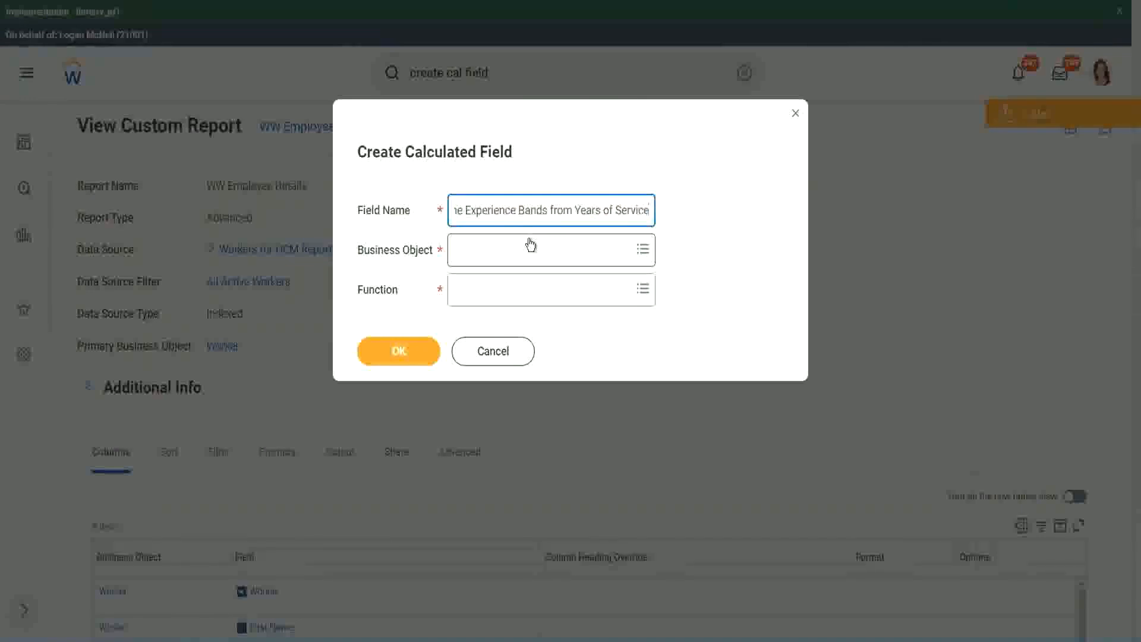
- Search the business objects for "worker" and set the new field's business object to Worker
click(507, 251)
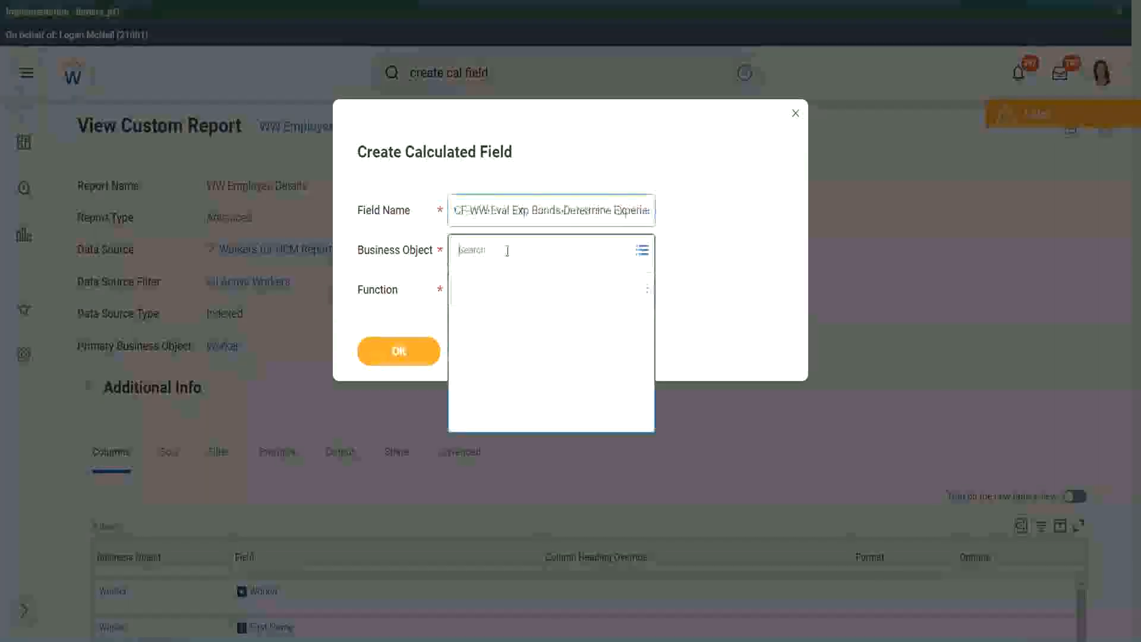
text(worker)
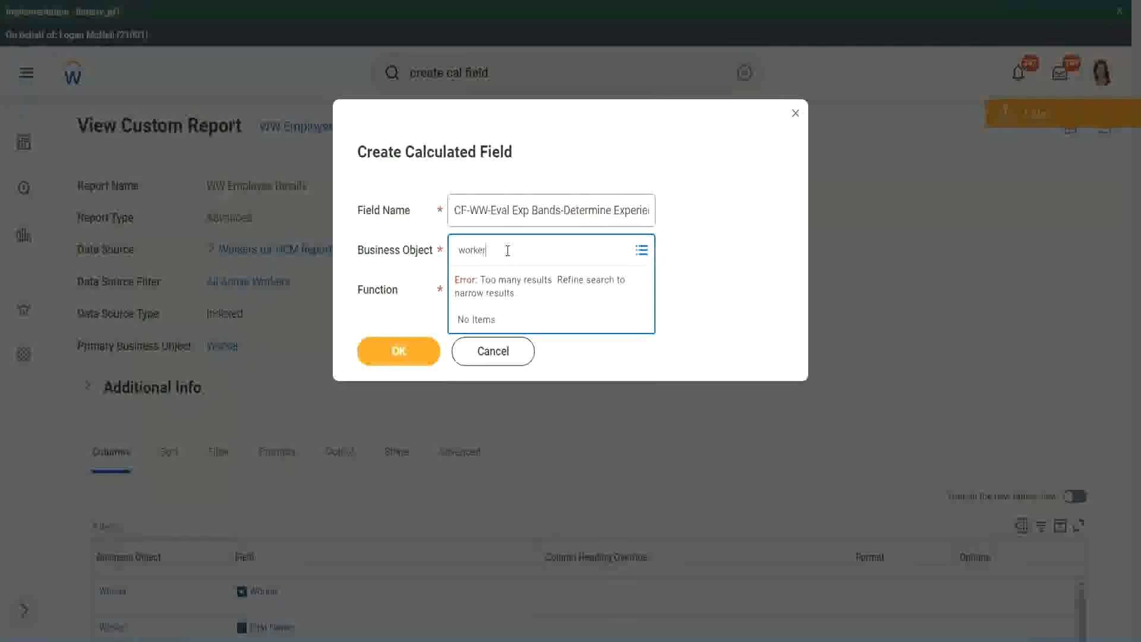
key(Return)
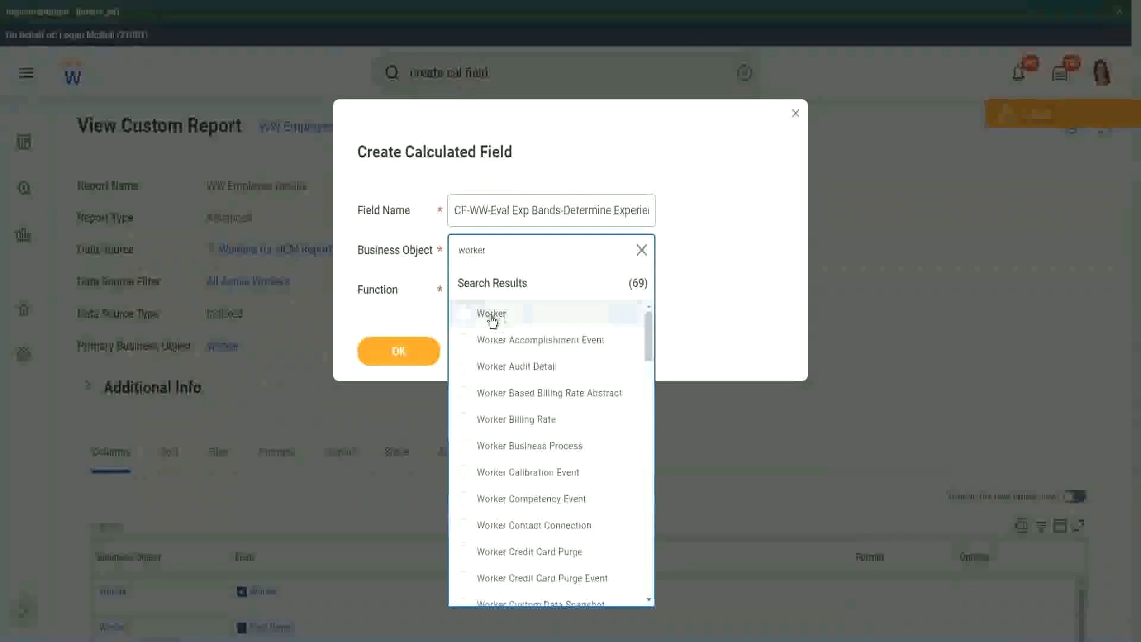
click(486, 315)
- Search the functions for "eval exp" and set the function to Evaluate Expression Band
click(482, 288)
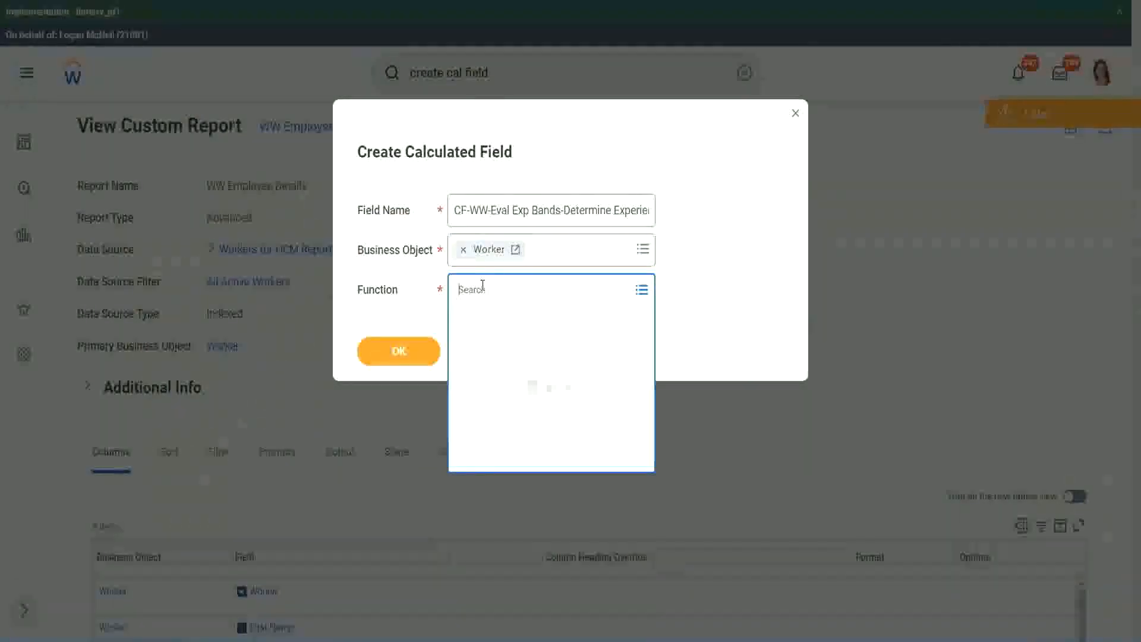
text(eval exp)
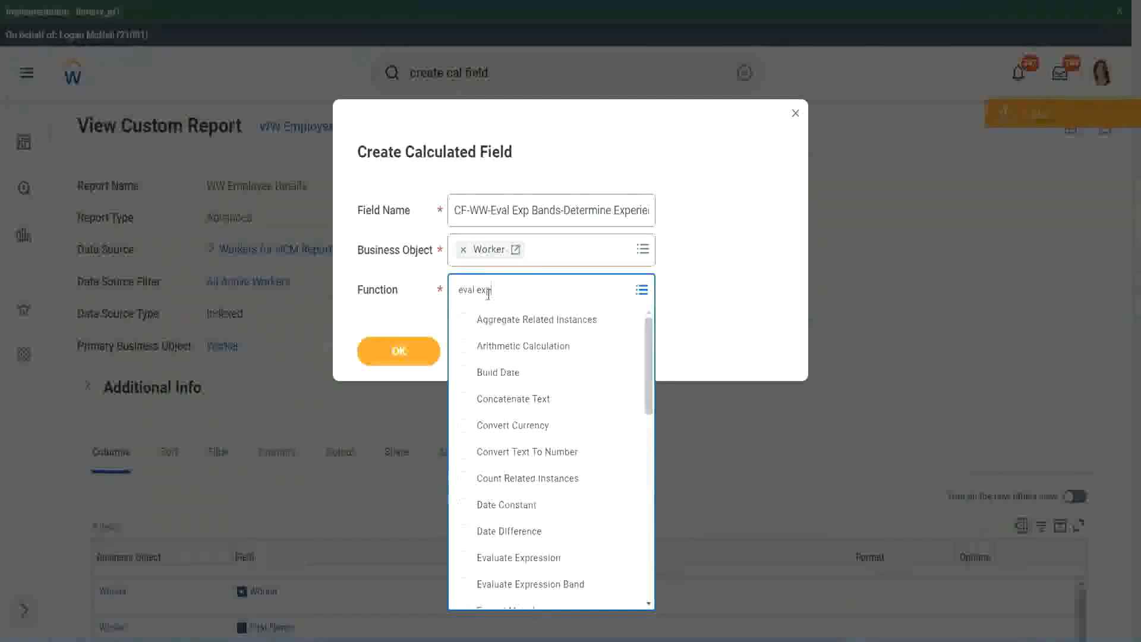
key(Return)
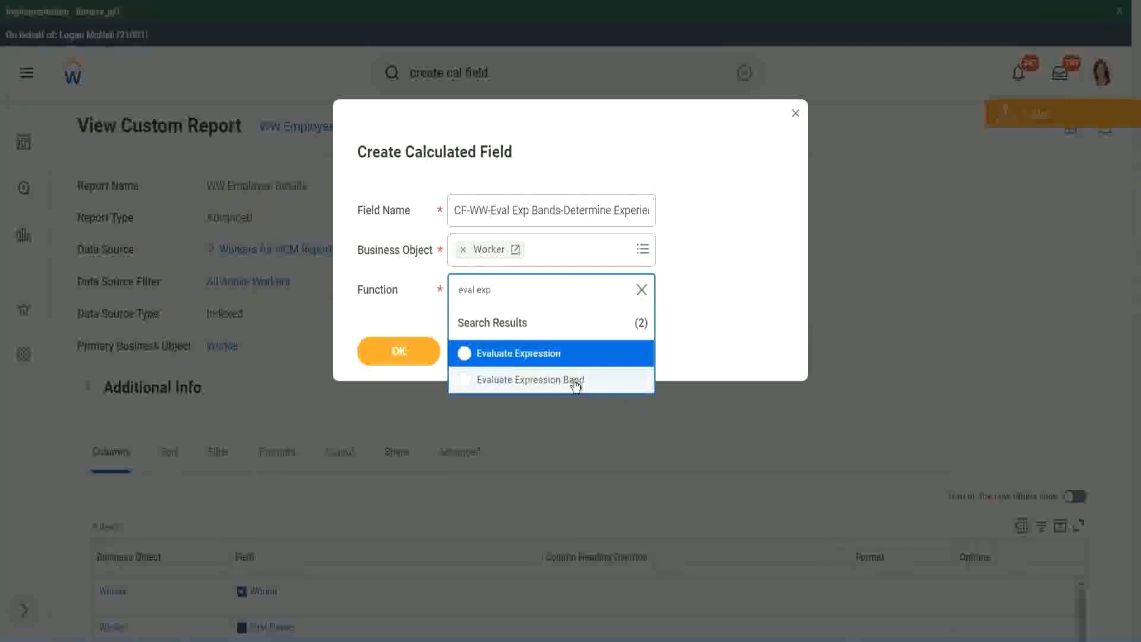
click(575, 386)
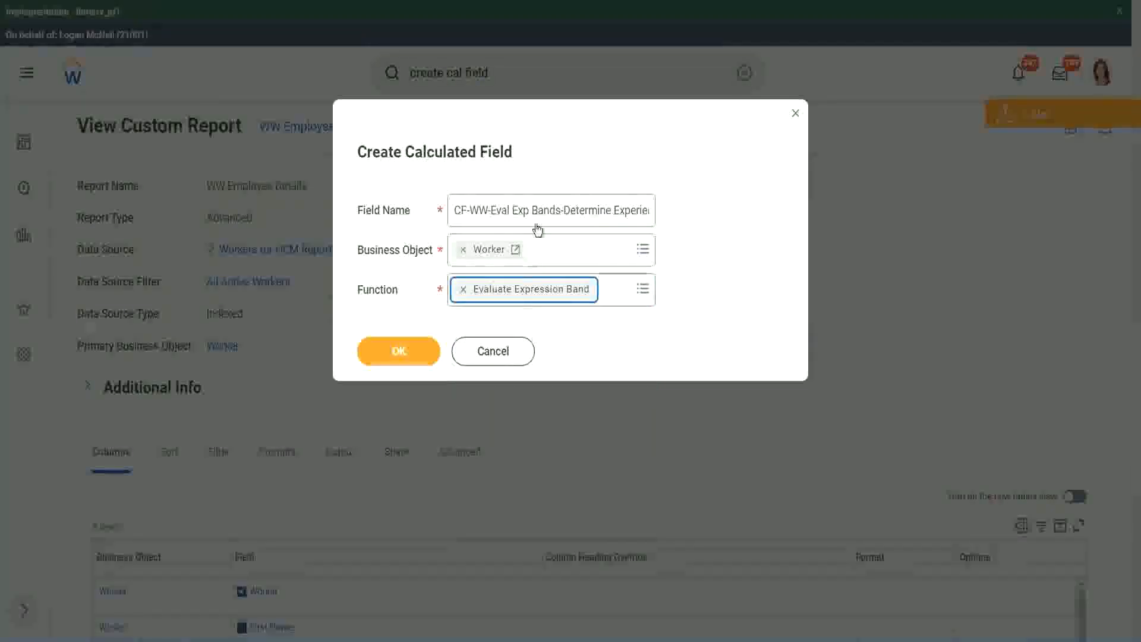
- Shorten "Eval Exp Bands" to "Eval Exp Band" in the field name and continue to the calculation definition
click(559, 210)
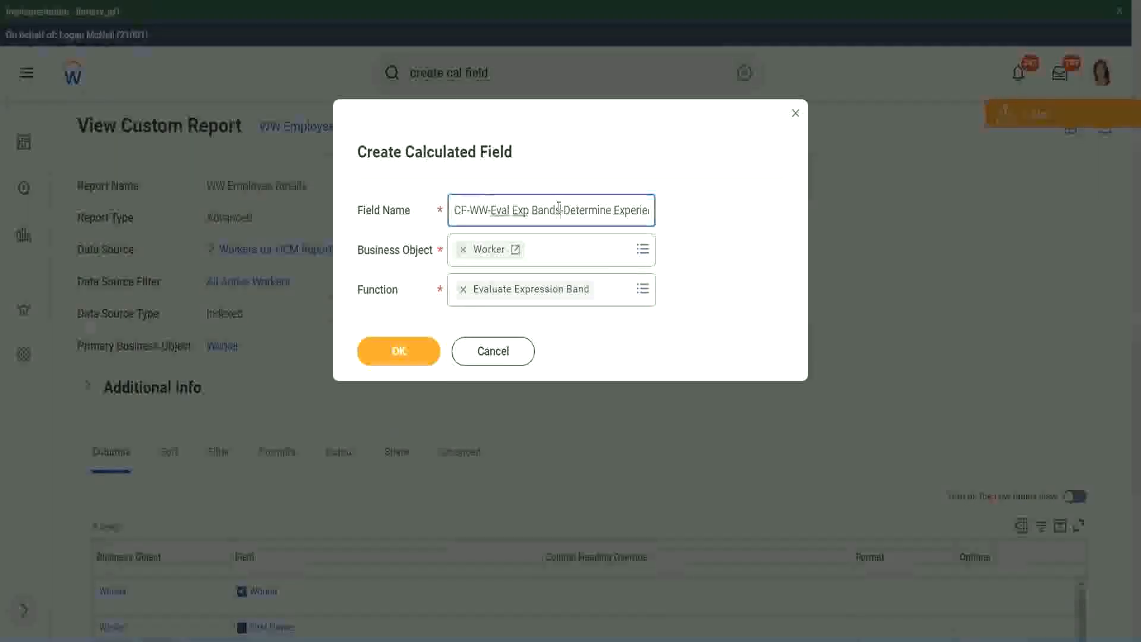
key(BackSpace)
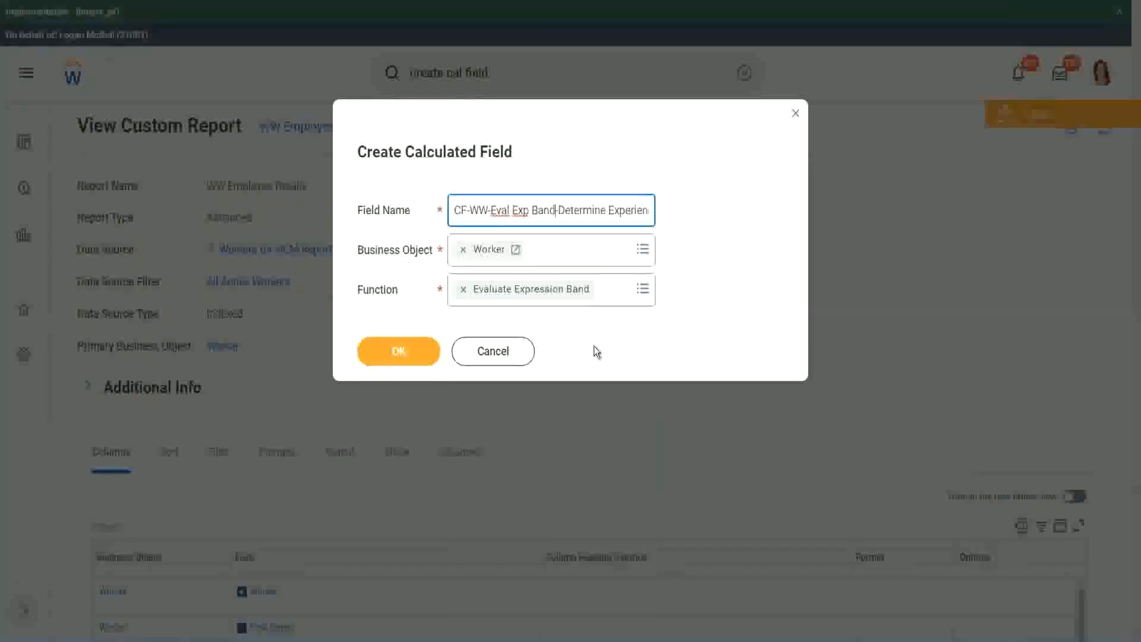
click(404, 354)
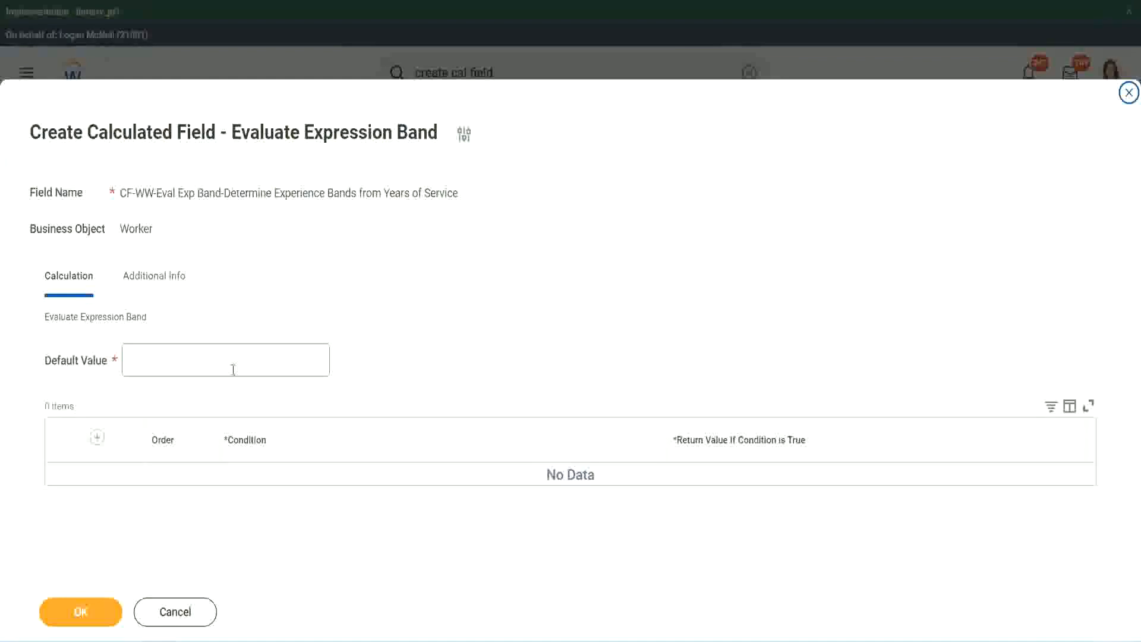
- Set the default value to "-" as in the existing Evaluate Expression field and add a first condition row
click(166, 367)
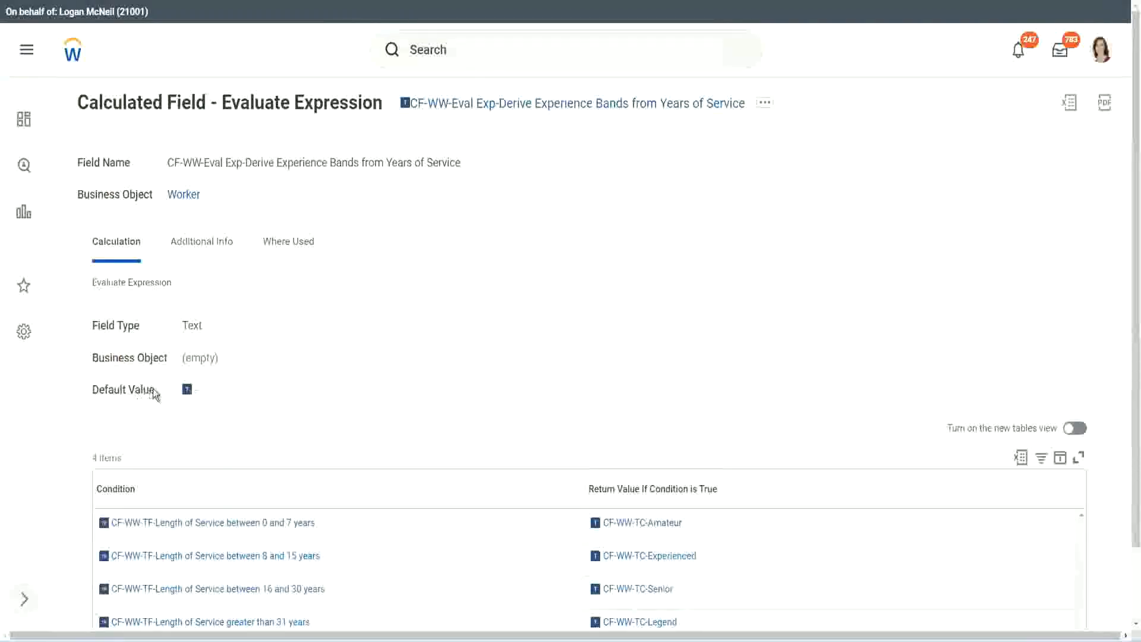
mouse_move(201, 400)
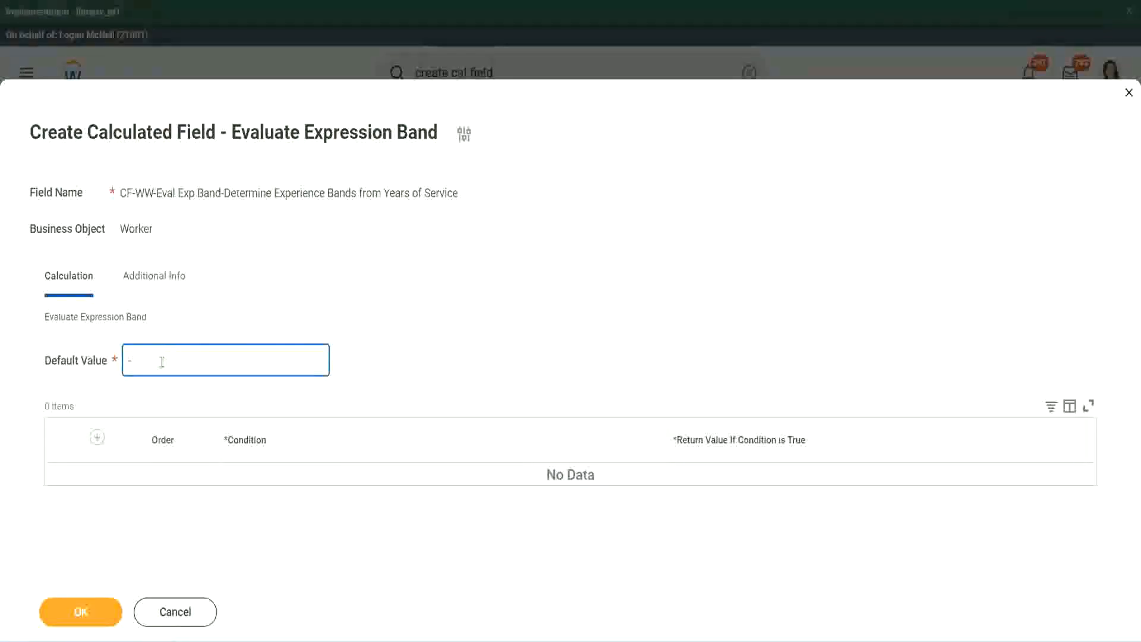
click(97, 437)
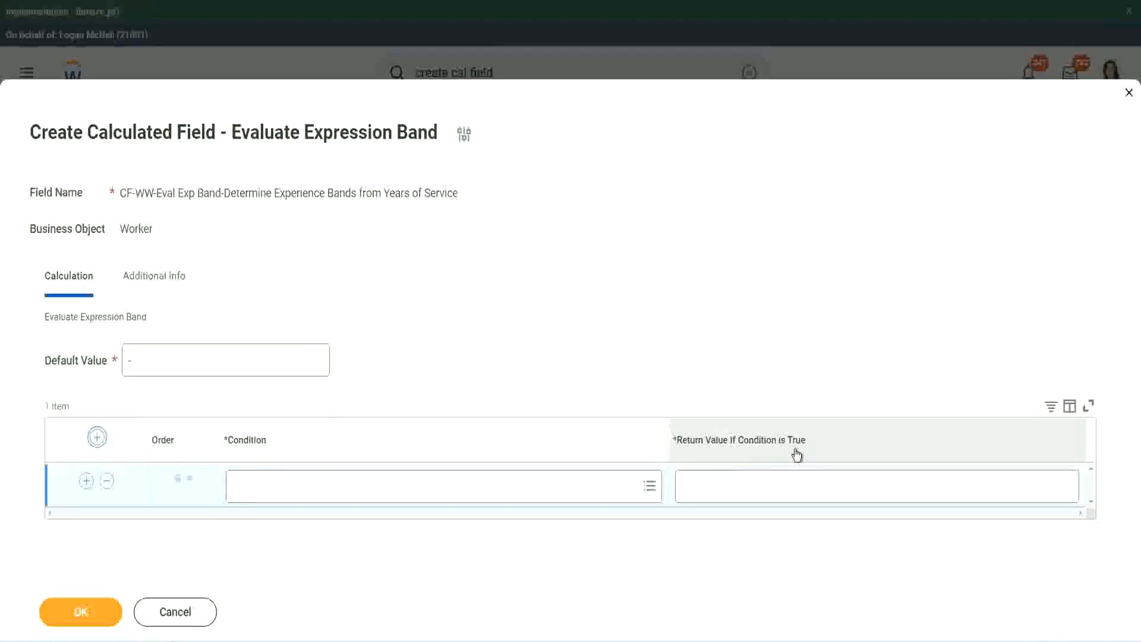
click(743, 485)
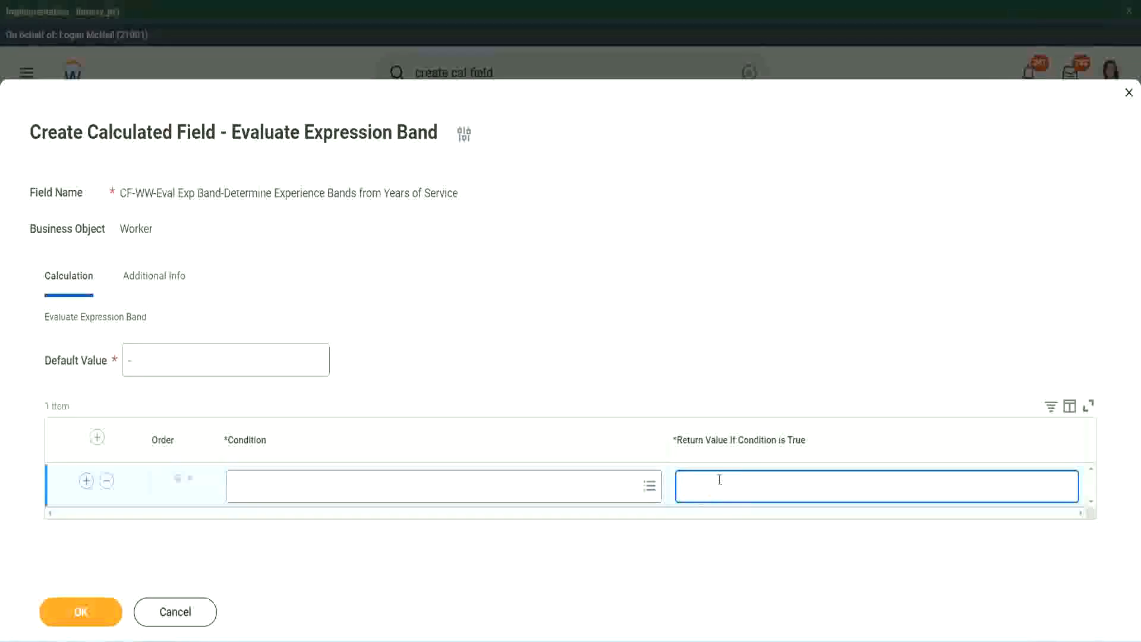
text(adkjdjaidjaijdiaj)
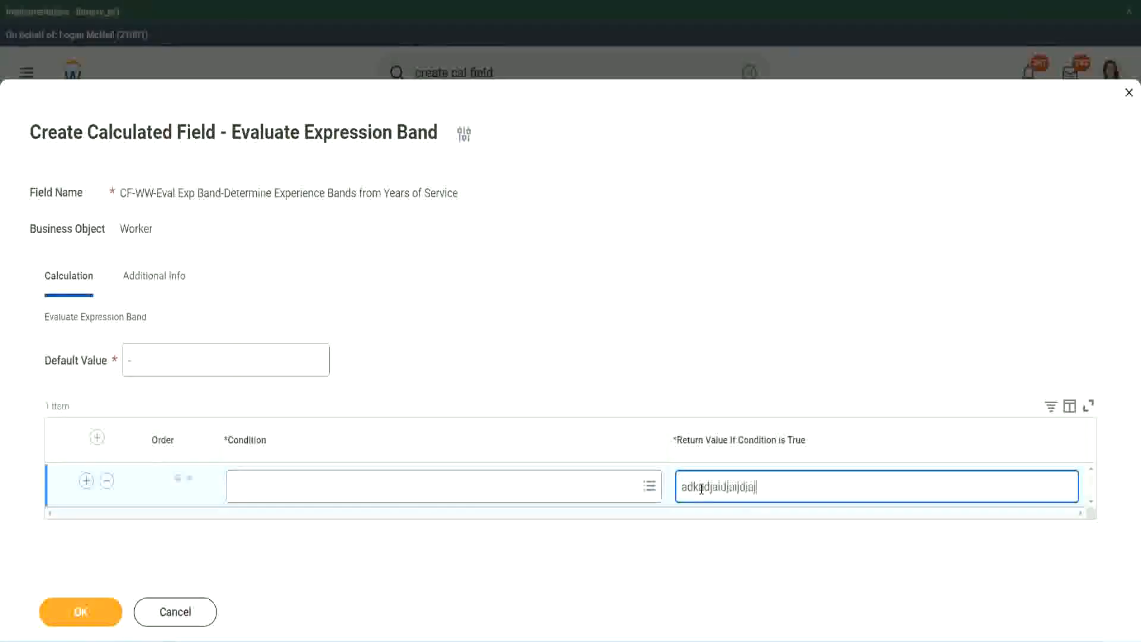
key(BackSpace)
key(BackSpace)
key(BackSpace)
key(BackSpace)
key(BackSpace)
key(BackSpace)
key(BackSpace)
key(BackSpace)
key(BackSpace)
key(BackSpace)
key(BackSpace)
key(BackSpace)
key(BackSpace)
key(BackSpace)
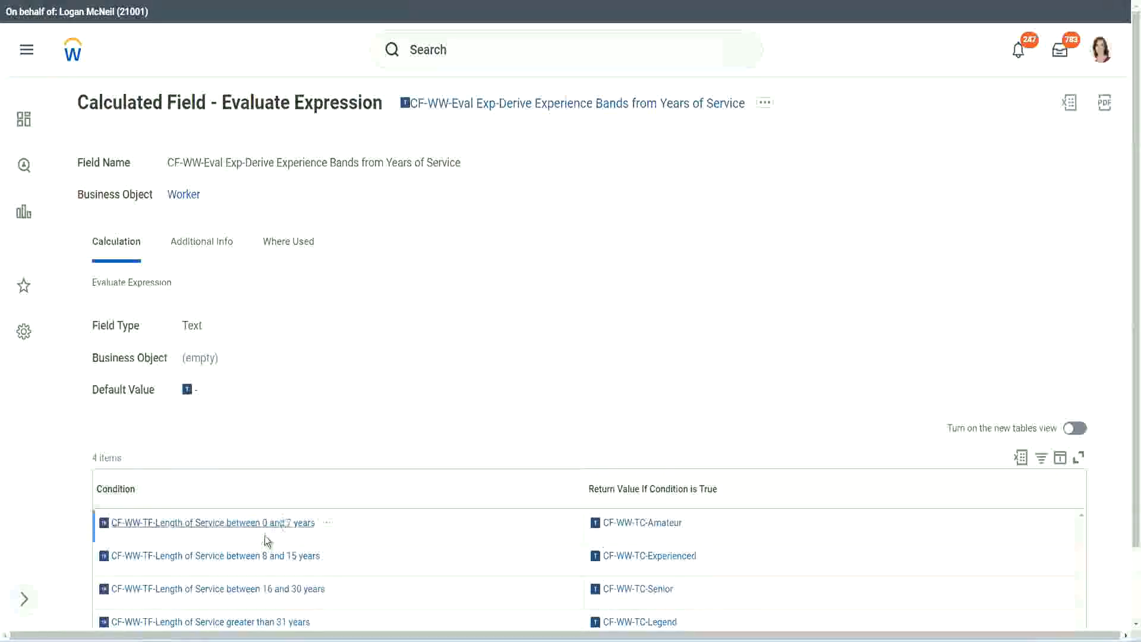
- Fill the first row with the condition CF-WW-TF-Length of Service between 0 and 7 years, copied from the existing field, and return value "Amateur"
right_click(263, 533)
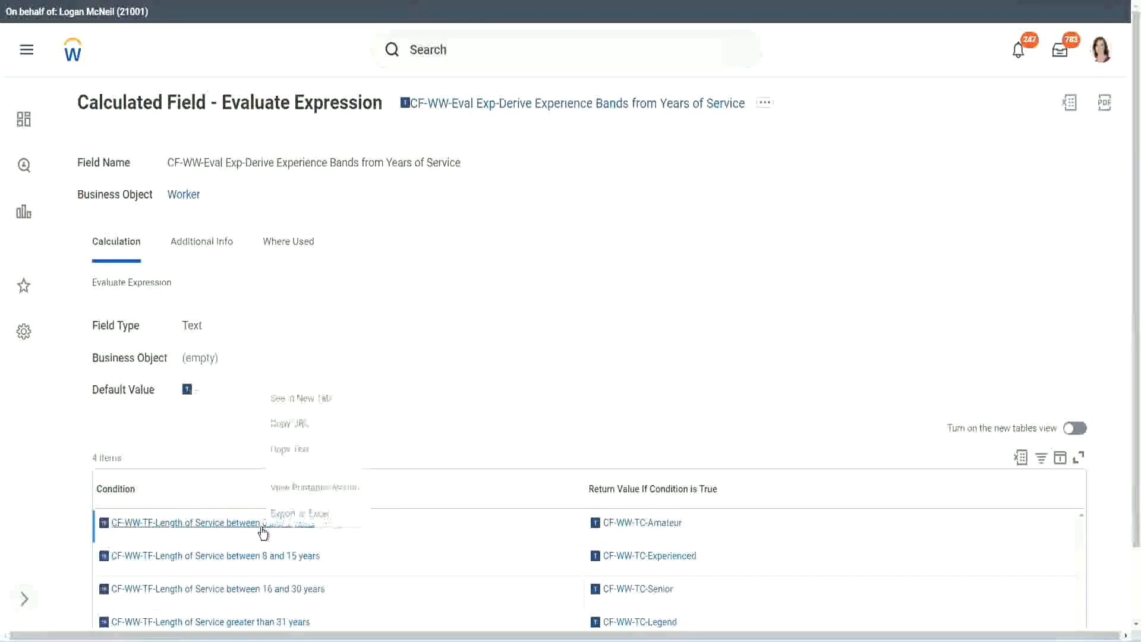
click(305, 450)
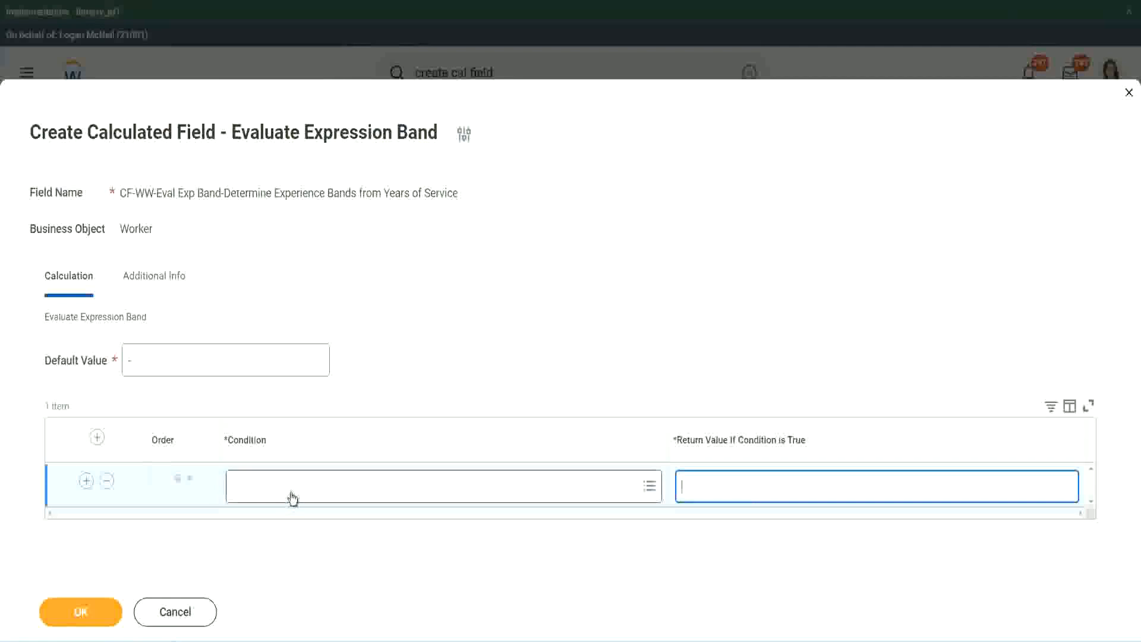
click(287, 493)
key(ctrl+v)
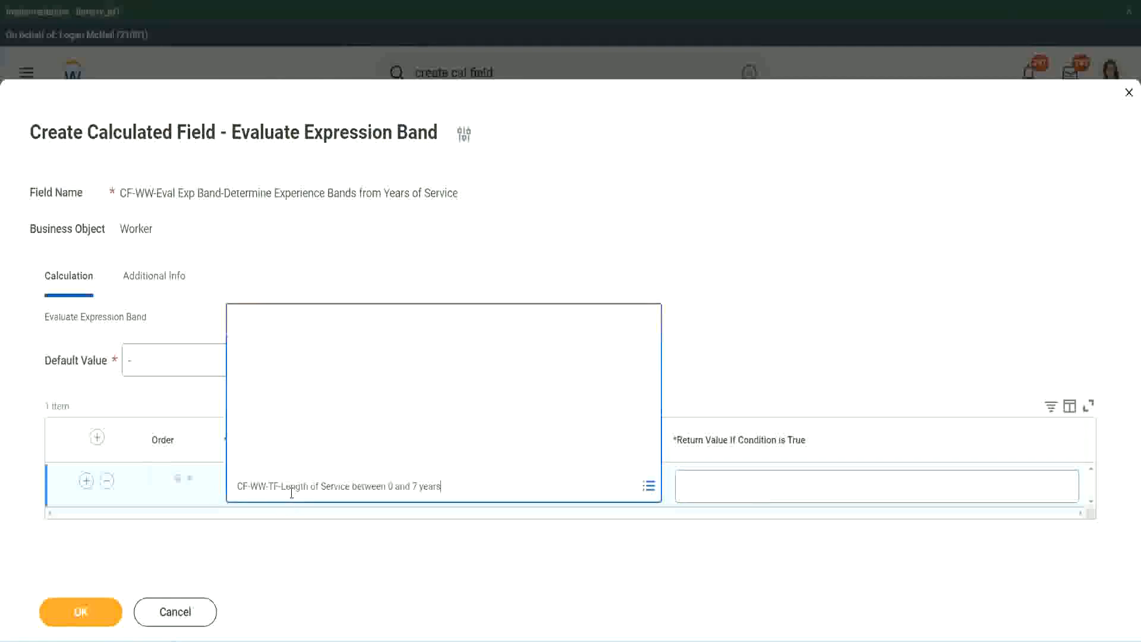
key(Return)
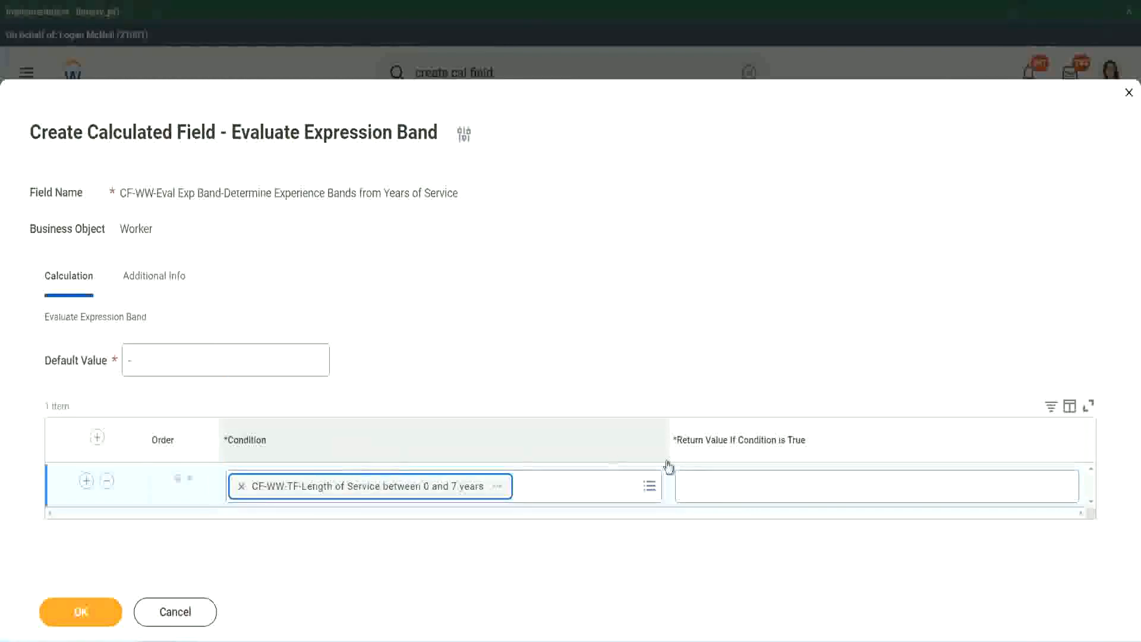
click(721, 476)
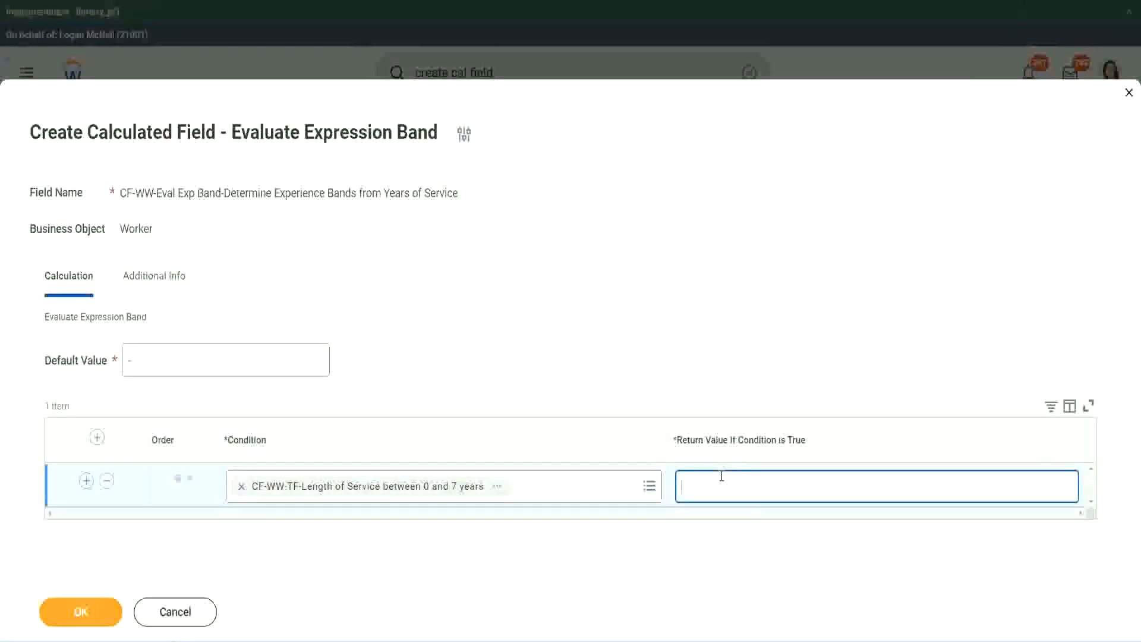
text(Amateur)
- Add three more blank condition rows below the Amateur row
click(87, 480)
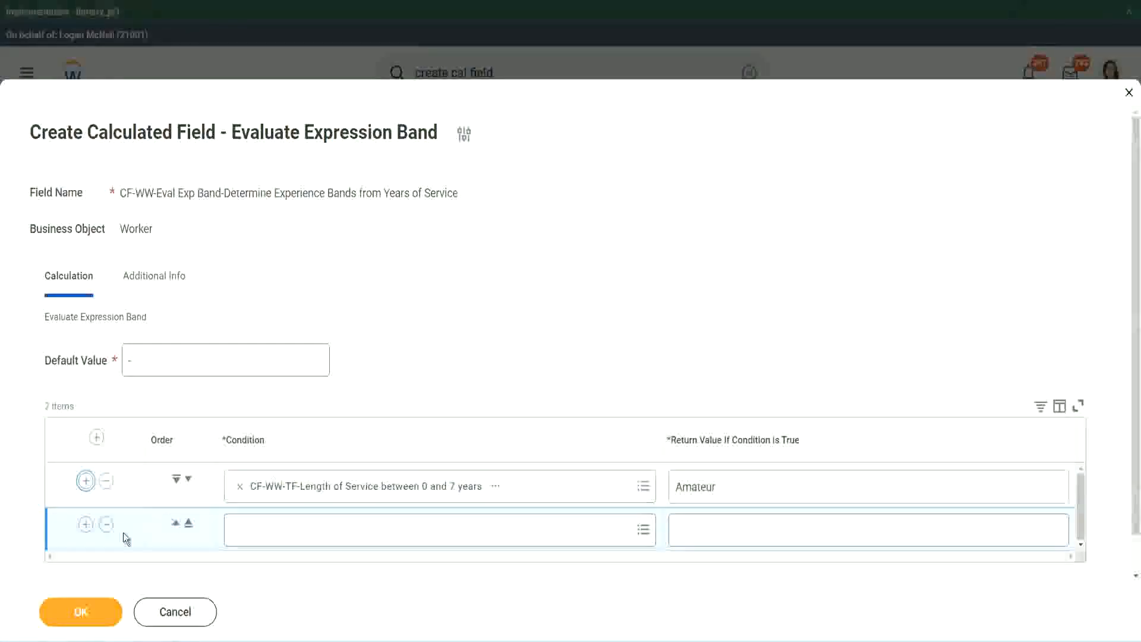
click(85, 524)
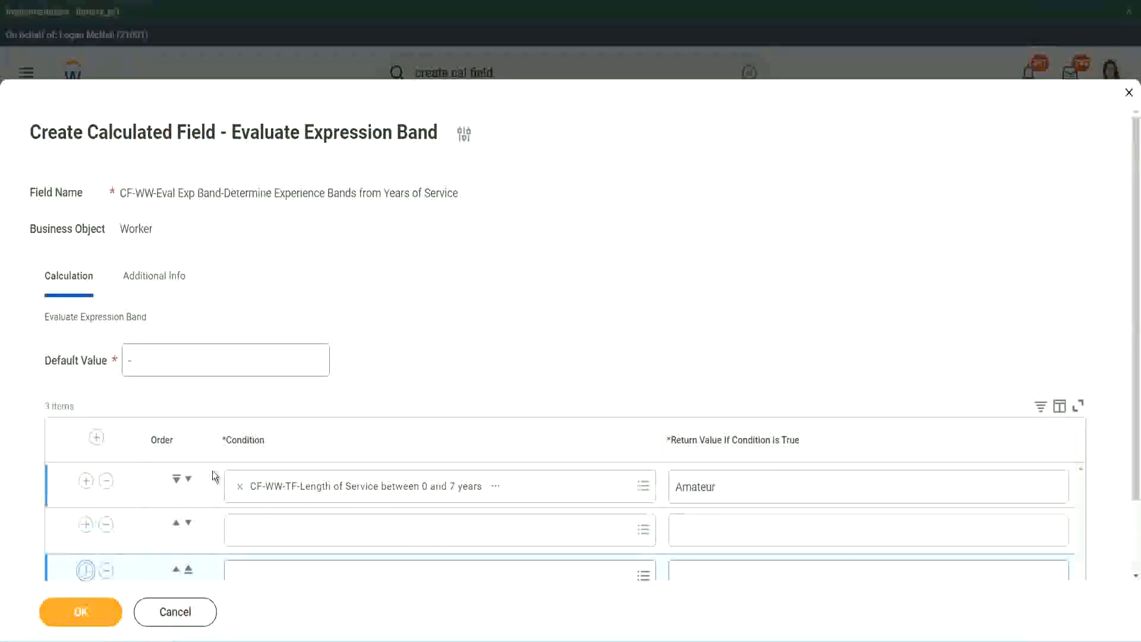
scroll(213, 476, down, 1)
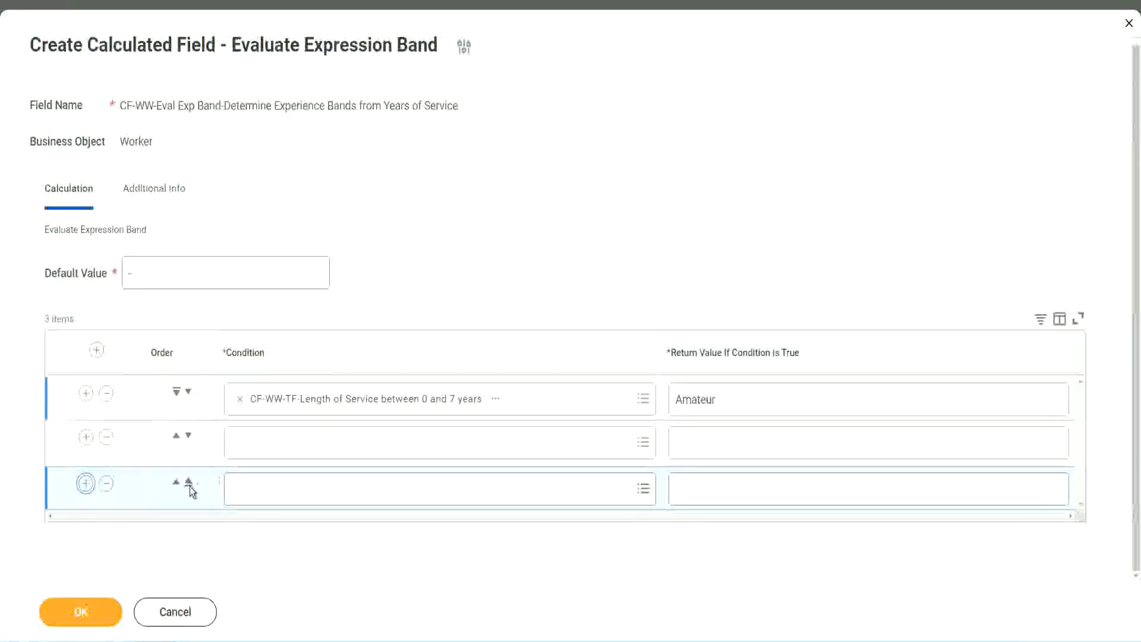
click(85, 483)
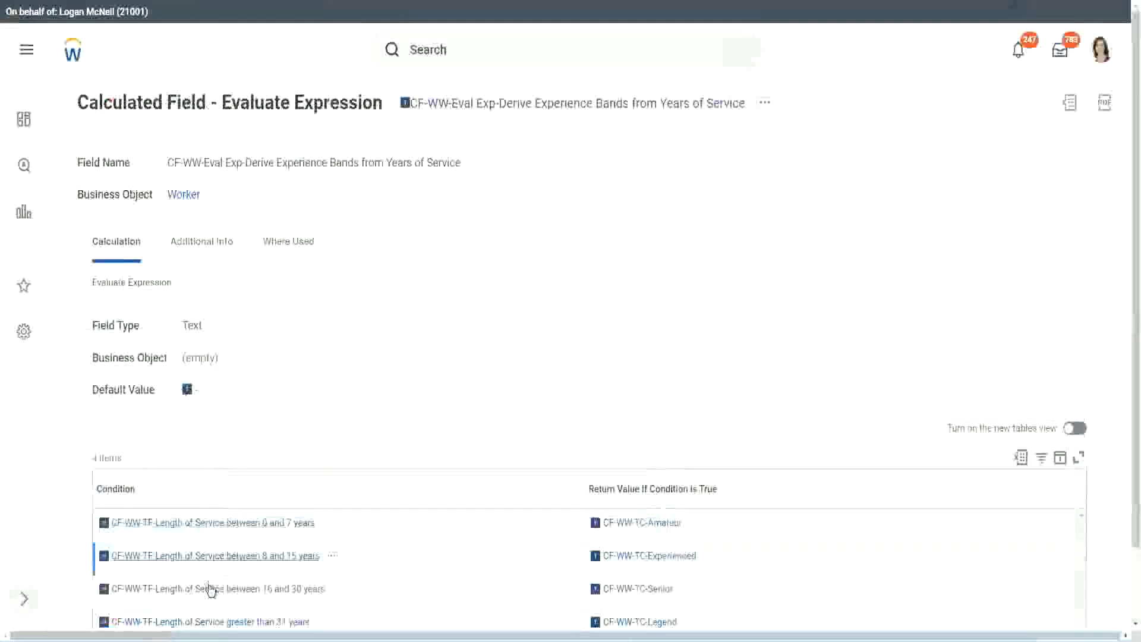
- Copy the condition CF-WW-TF-Length of Service between 16 and 30 years from the existing field into the second row and move that row down to third place
right_click(208, 587)
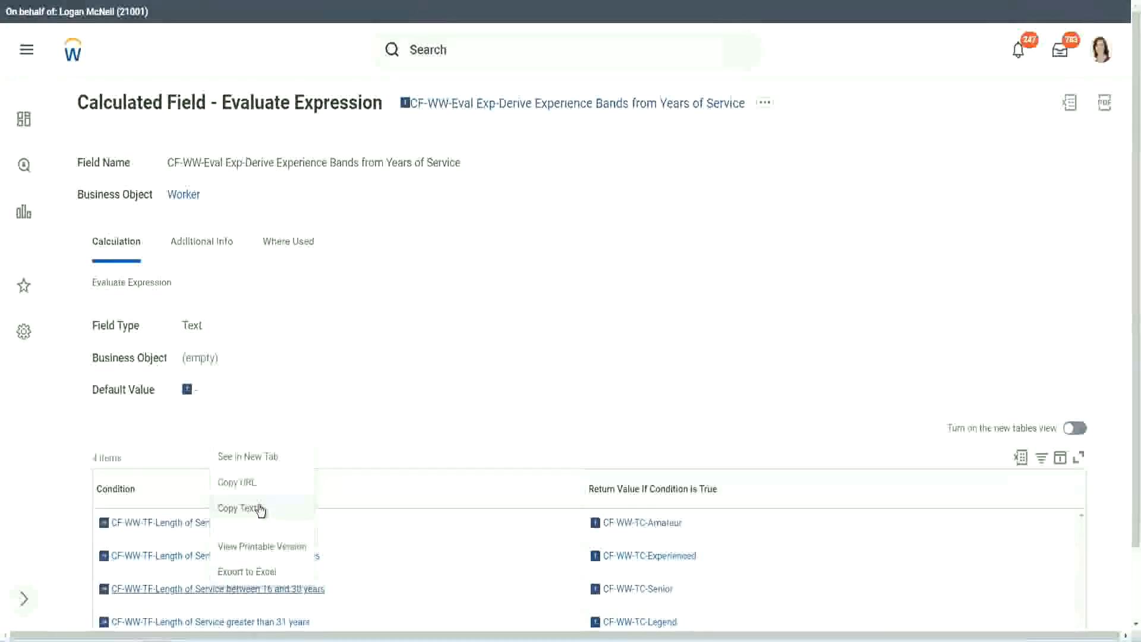
click(355, 64)
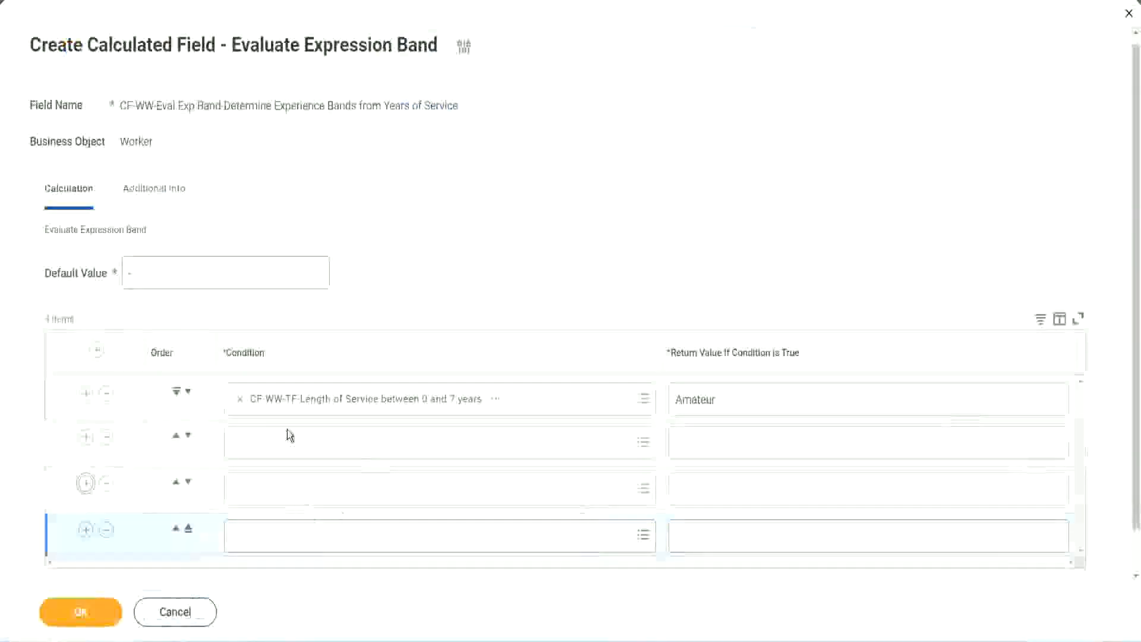
click(291, 440)
key(ctrl+v)
key(Return)
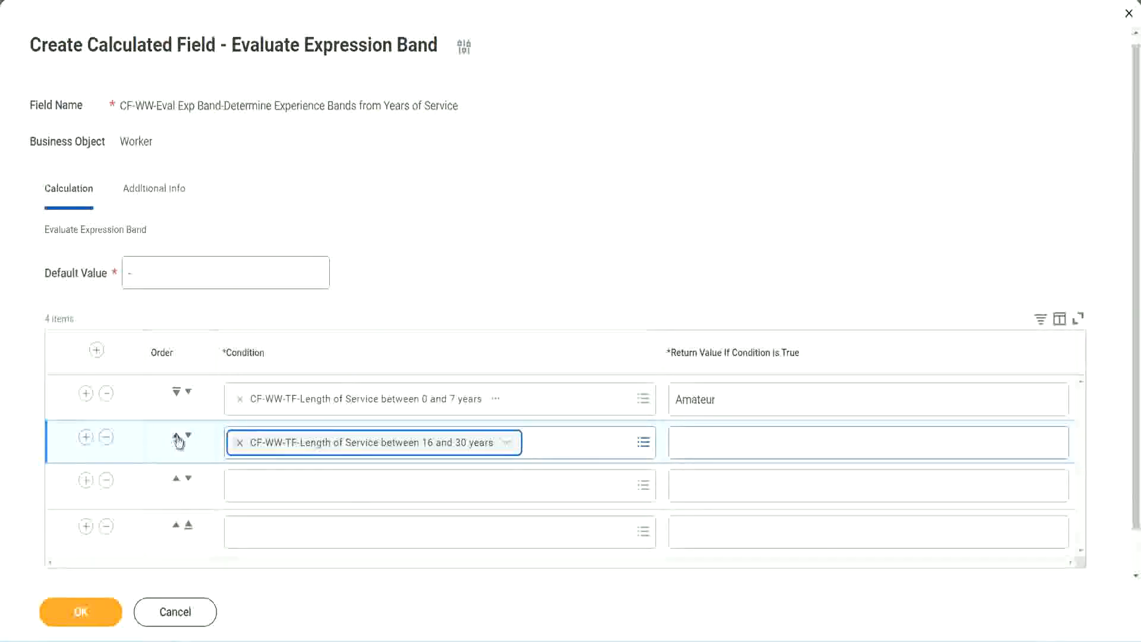
click(188, 436)
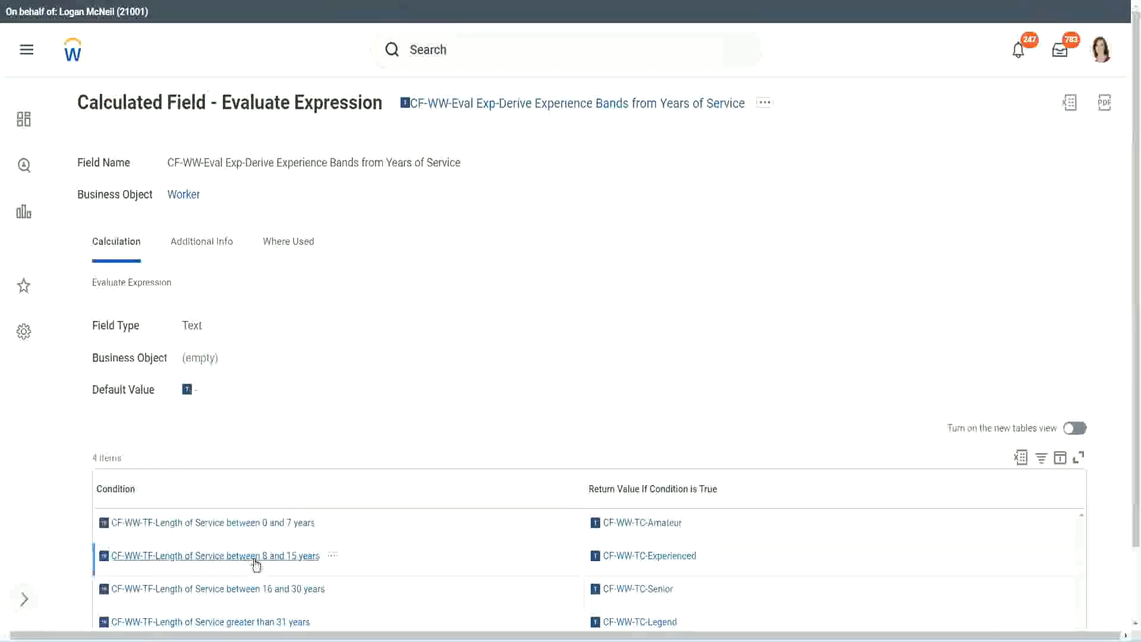
- Copy the existing field's conditions CF-WW-TF-Length of Service between 8 and 15 years and greater than 31 years into the second and fourth rows
right_click(256, 564)
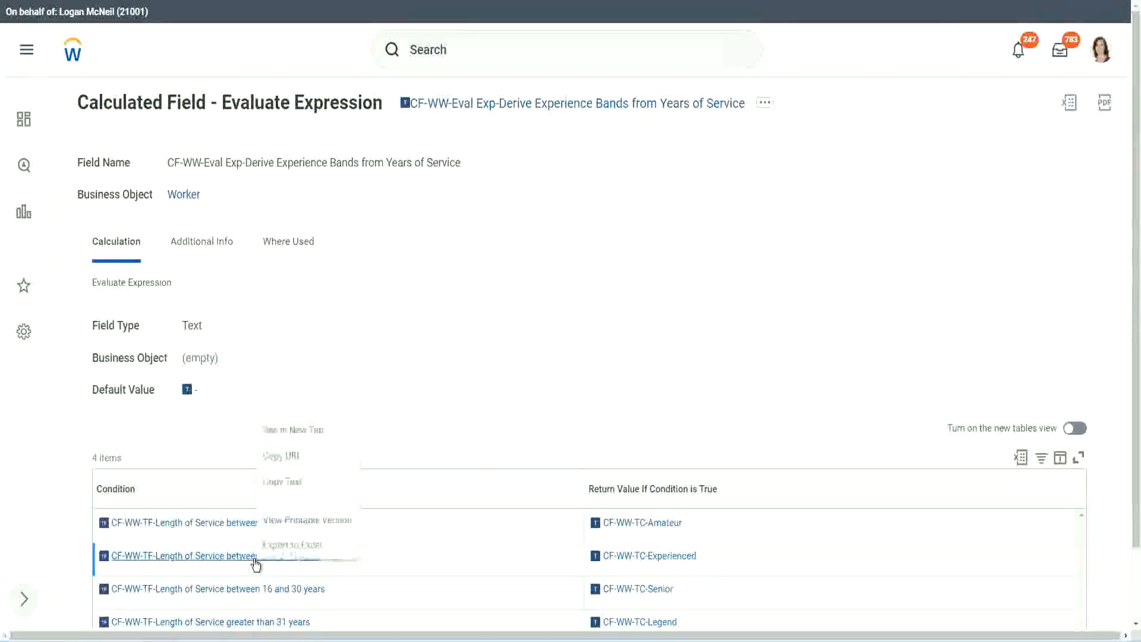
click(291, 481)
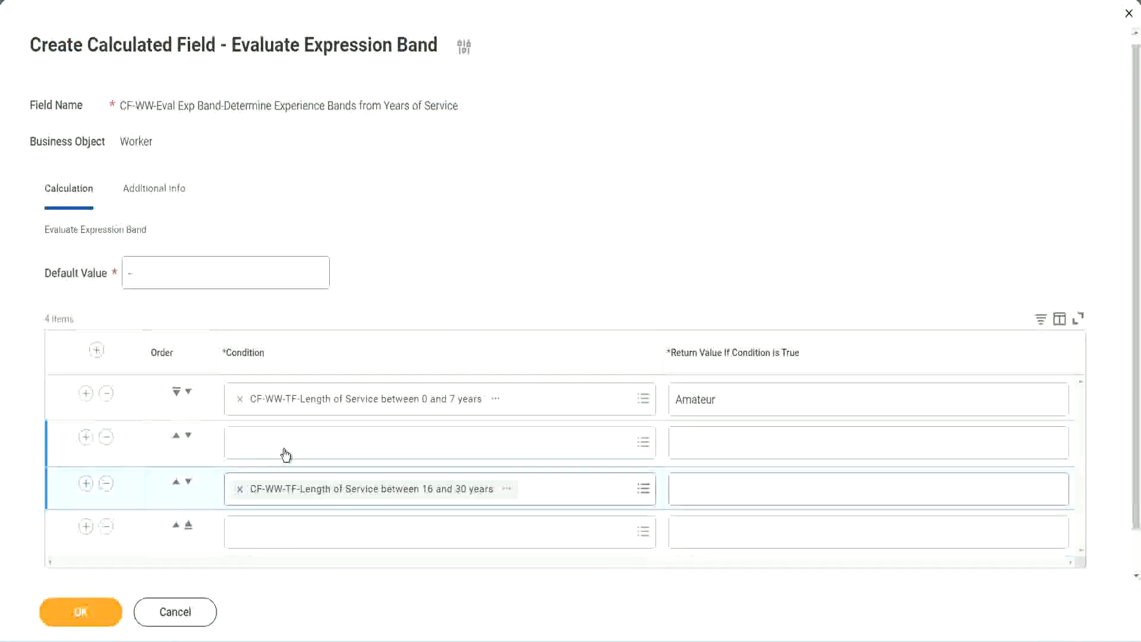
click(285, 455)
key(ctrl+v)
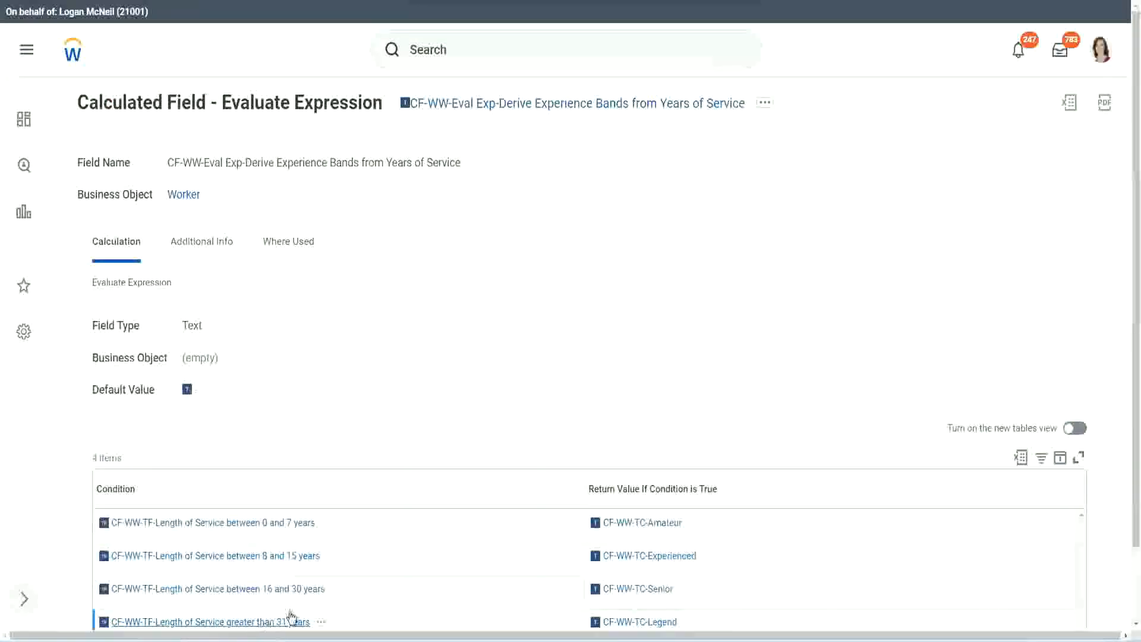
right_click(291, 616)
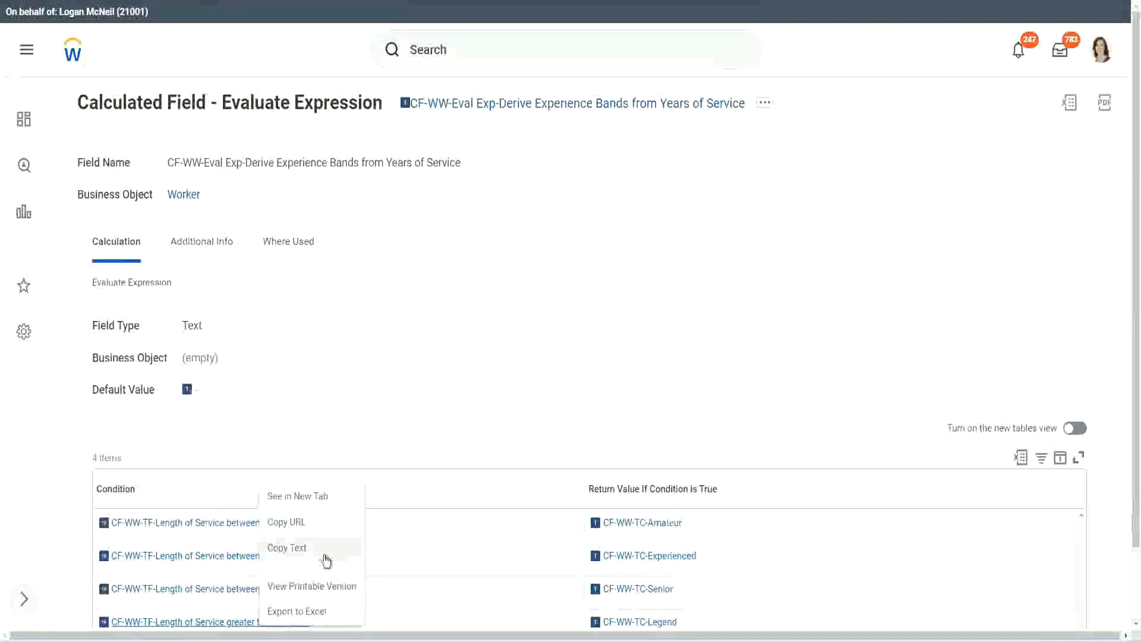
click(326, 548)
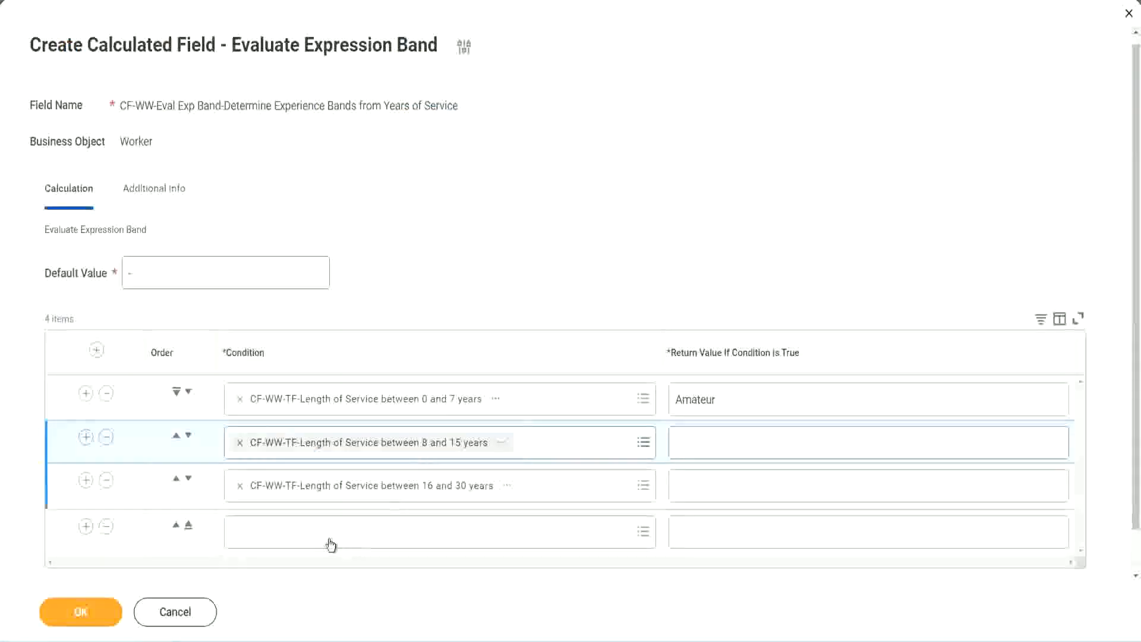
click(329, 540)
key(ctrl+v)
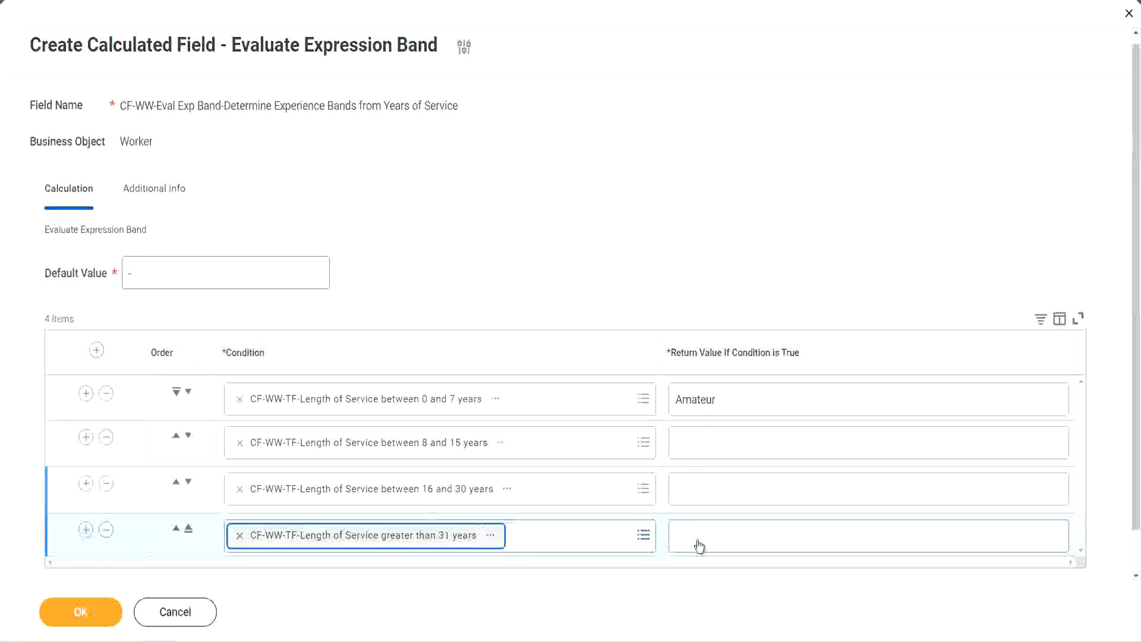
- Set the return values of the fourth, third and second rows to "Legend", "Senior" and "Experienced", and save the calculated field
click(750, 534)
text(Le)
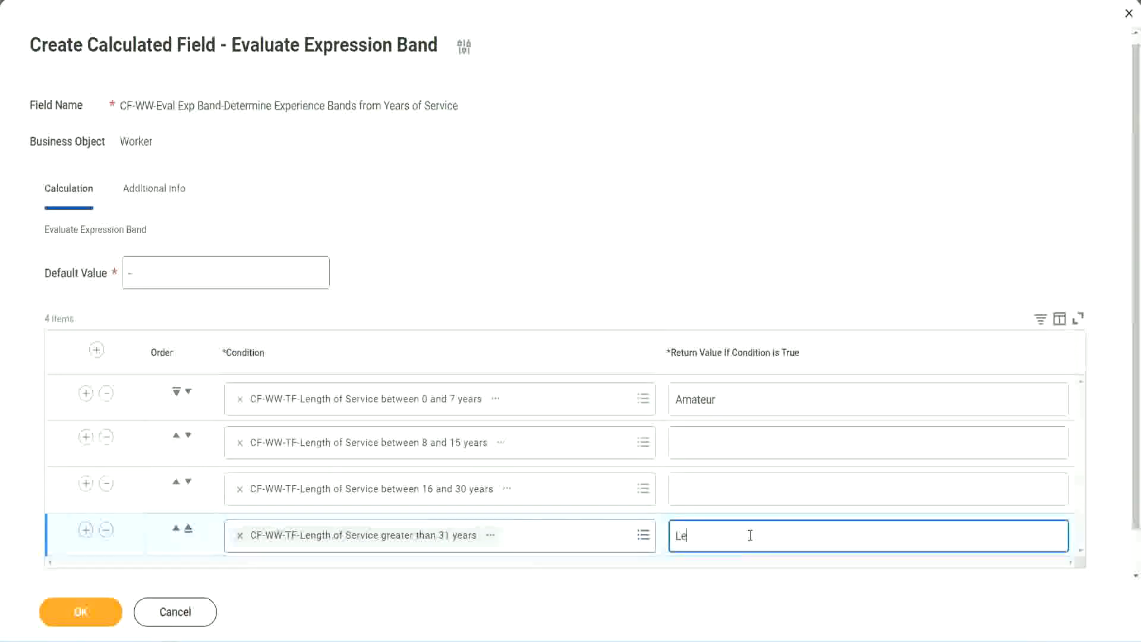
text(gend)
click(706, 483)
text(S)
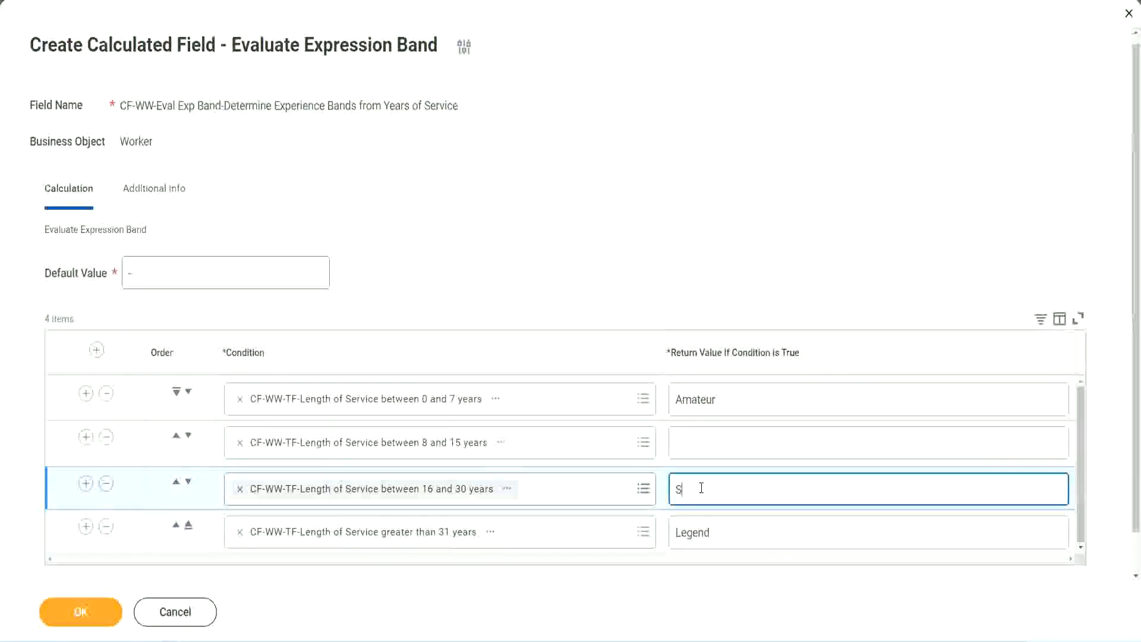
text(enior)
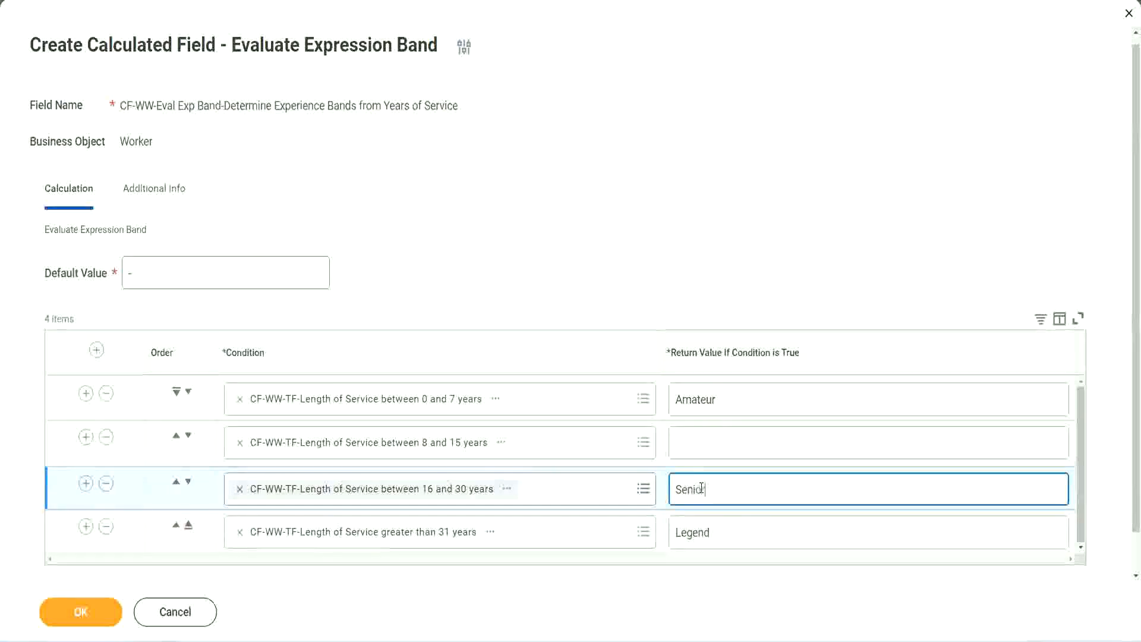
click(719, 444)
text(Ex)
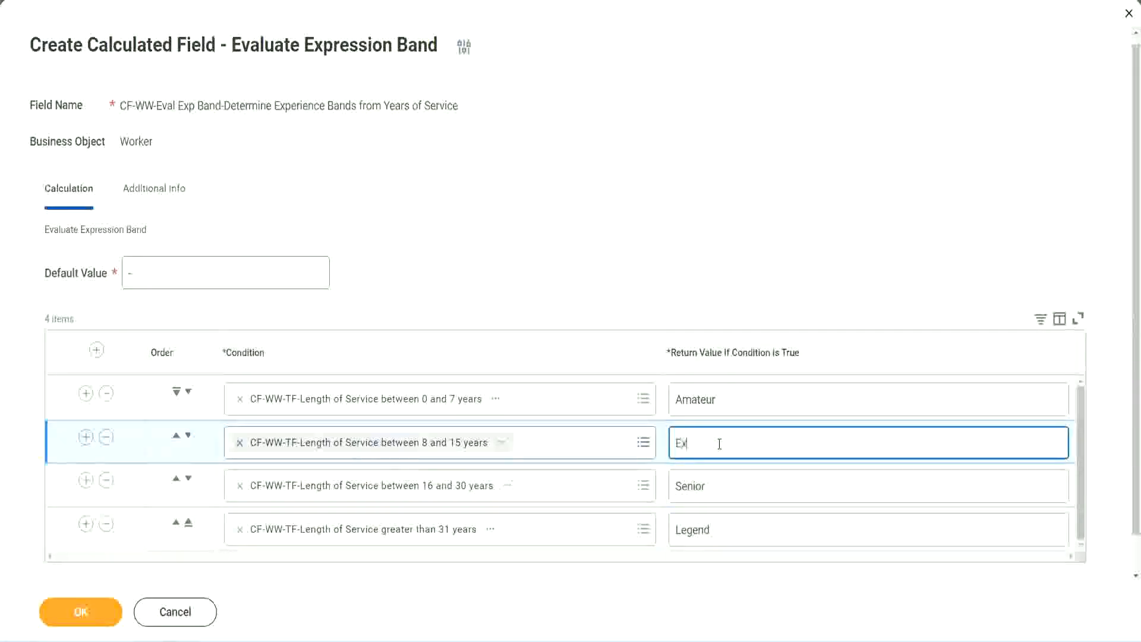
text(perienced)
click(80, 612)
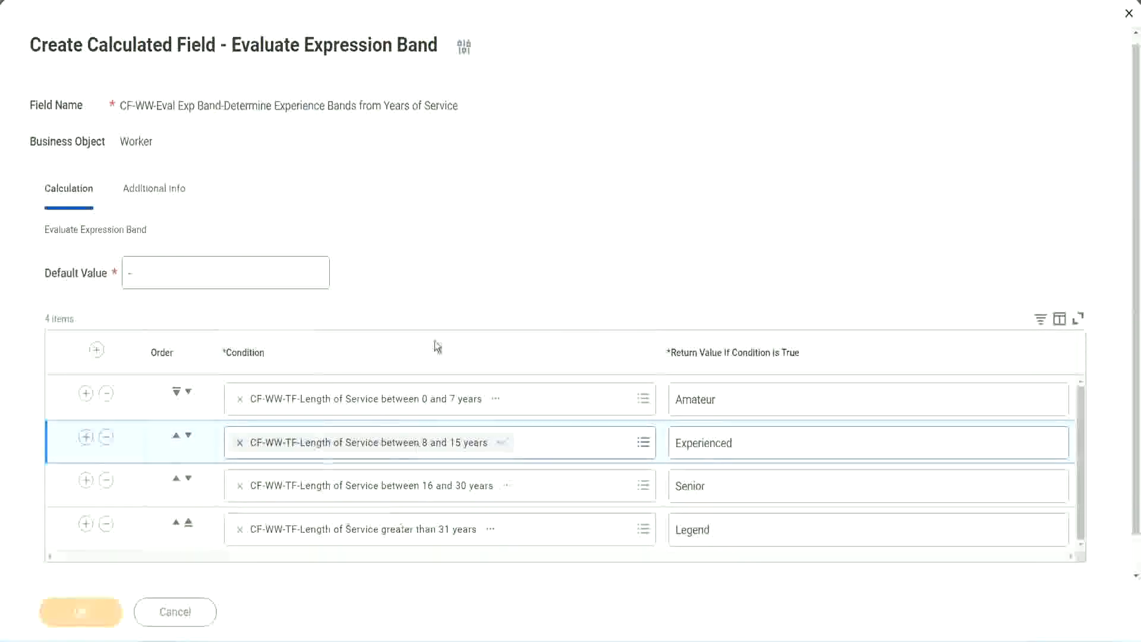
- Check the return value of each condition in the saved Evaluate Expression Band field and copy the field's name
scroll(390, 366, down, 3)
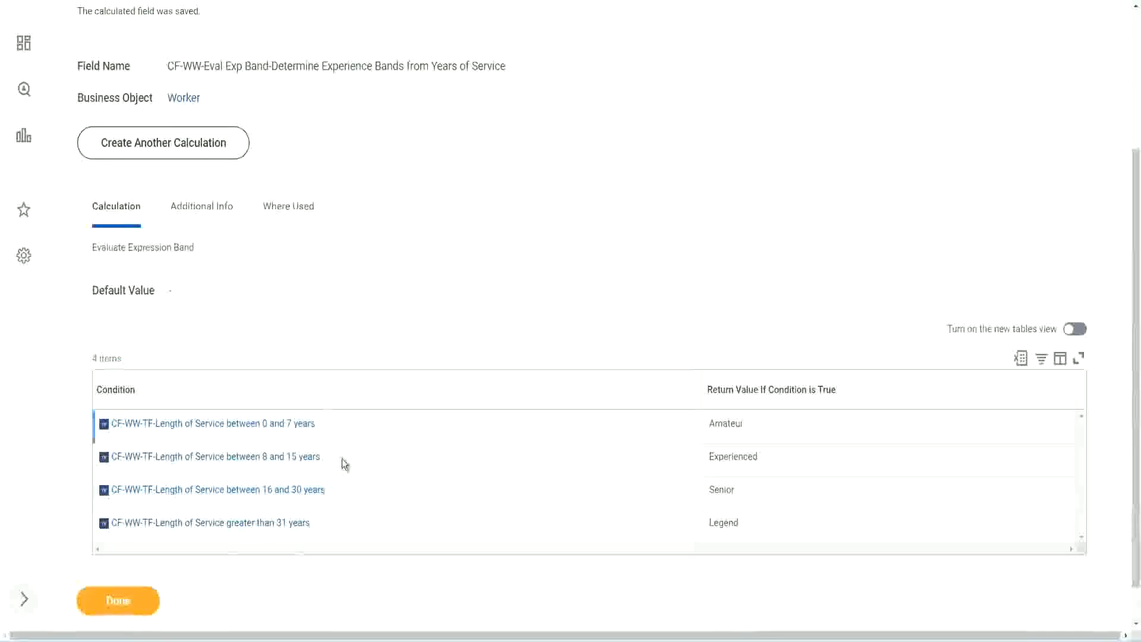
double_click(726, 423)
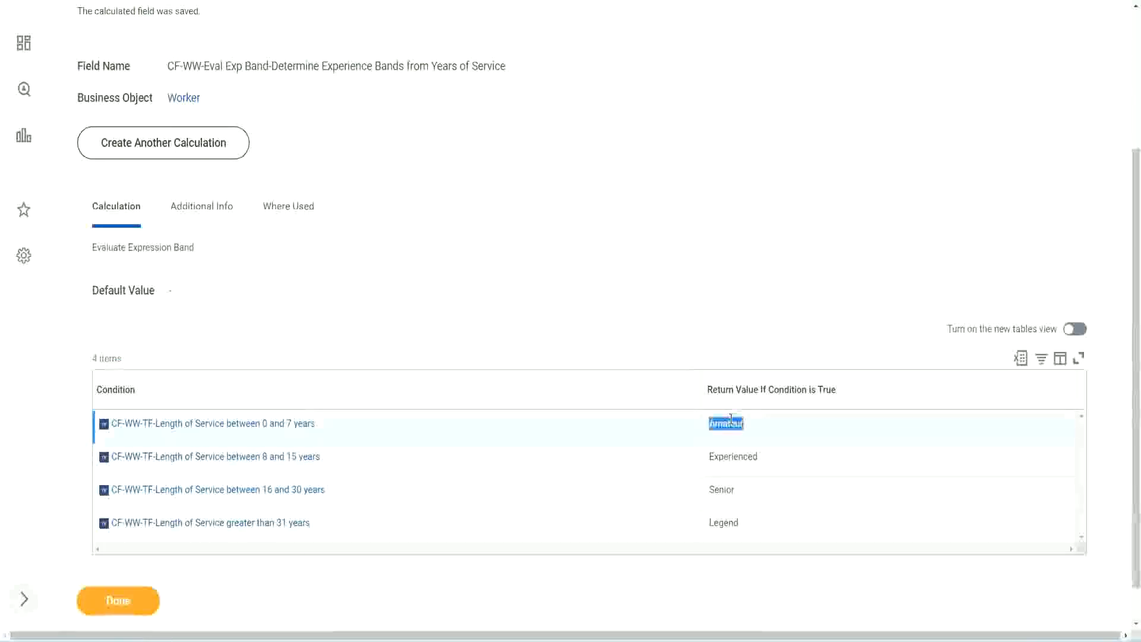
double_click(722, 456)
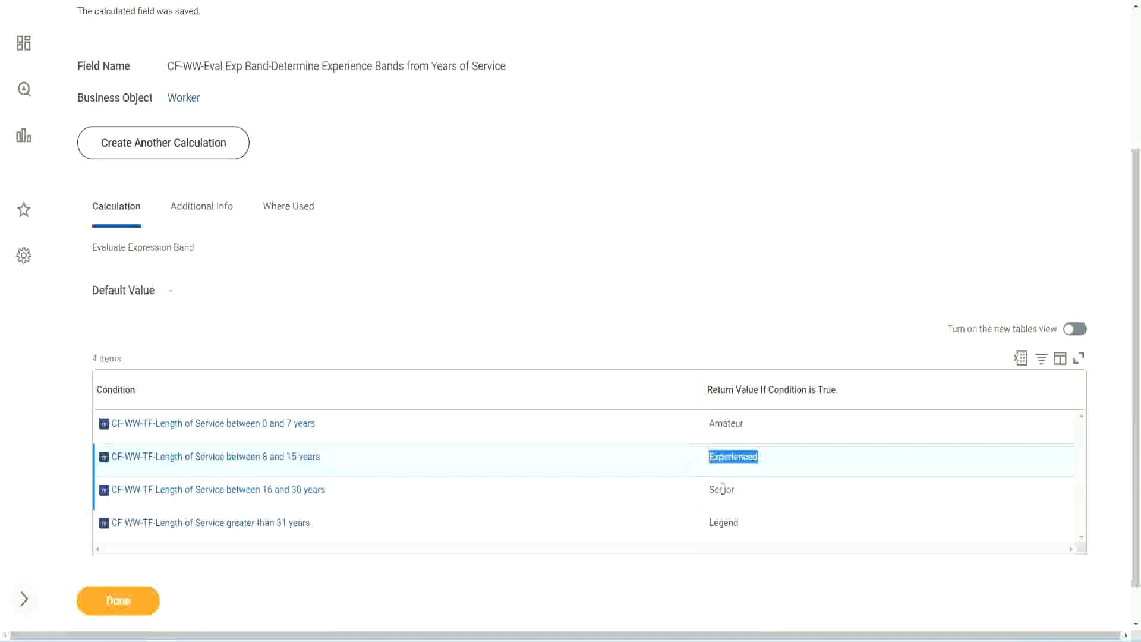
double_click(722, 488)
click(726, 522)
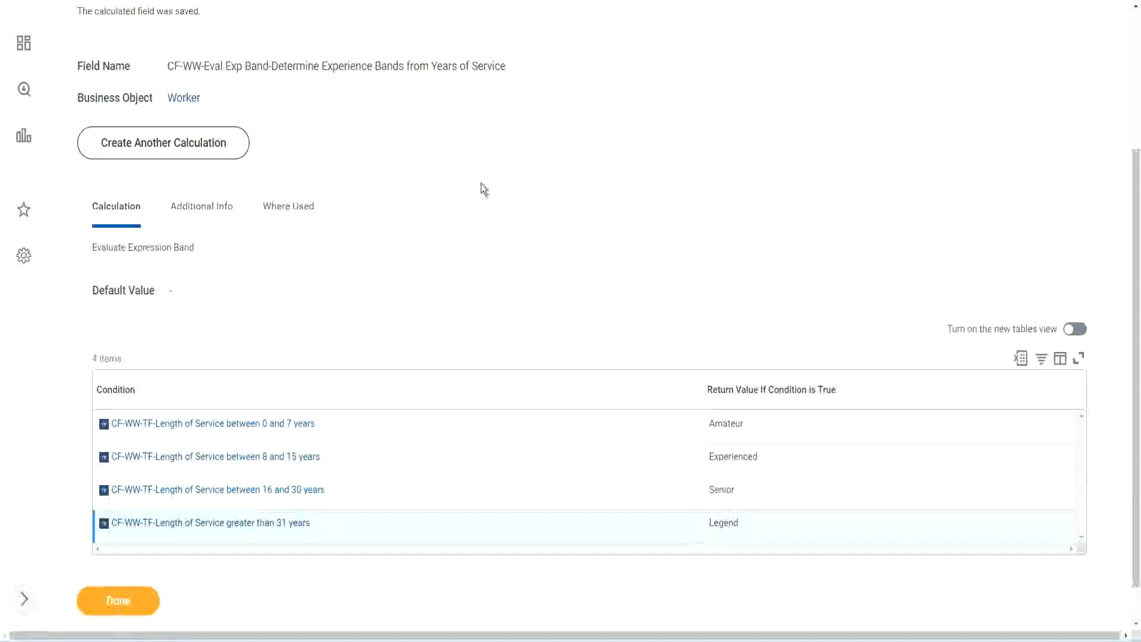
scroll(484, 189, up, 3)
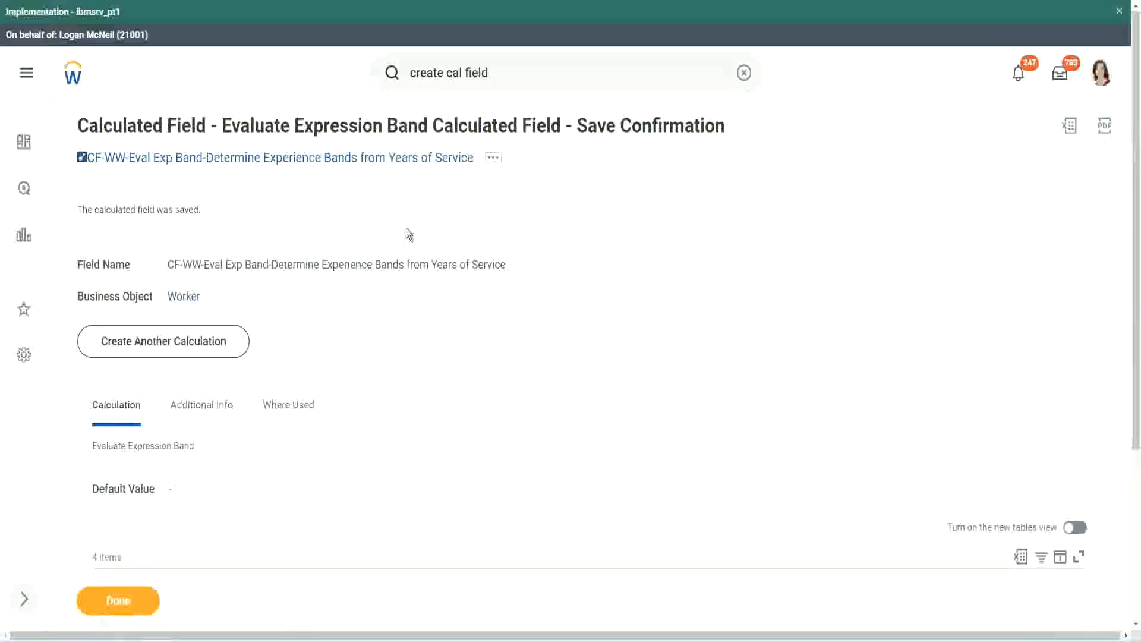
right_click(373, 158)
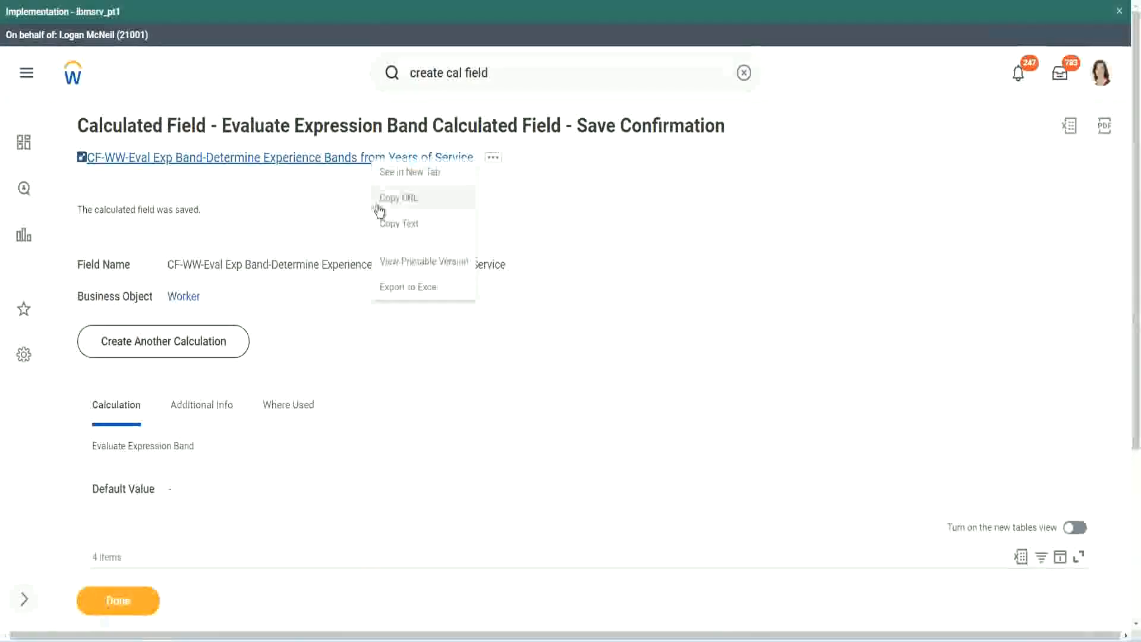
click(383, 226)
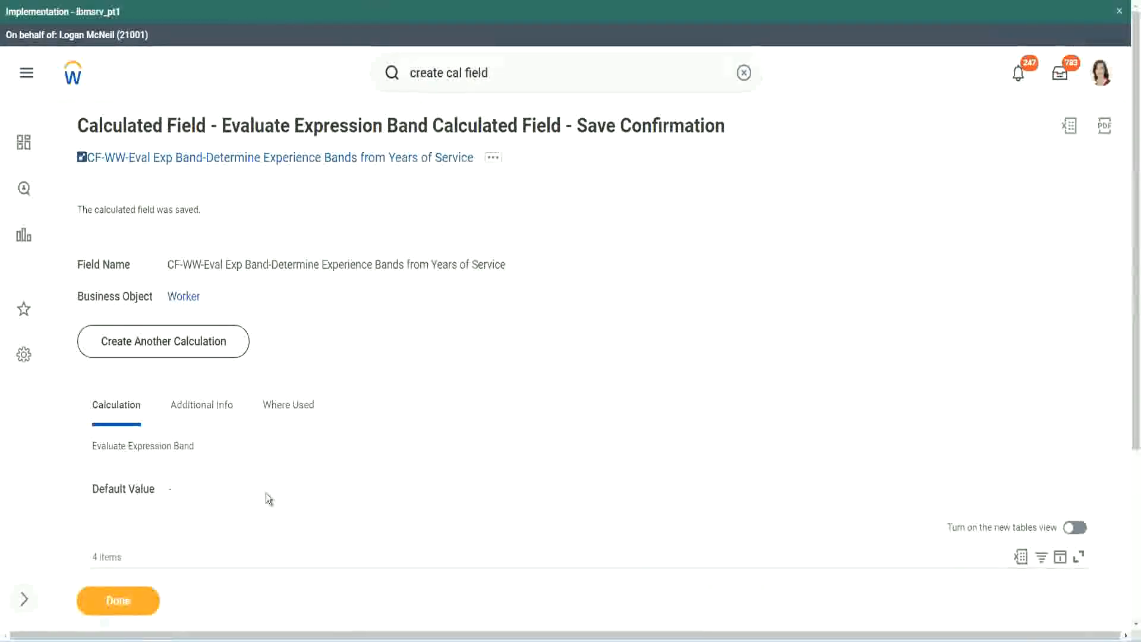
- Review the saved field's default value, conditions and return values, and consult the calculated field functions slide and the experience band notes in Notepad++
scroll(378, 461, down, 3)
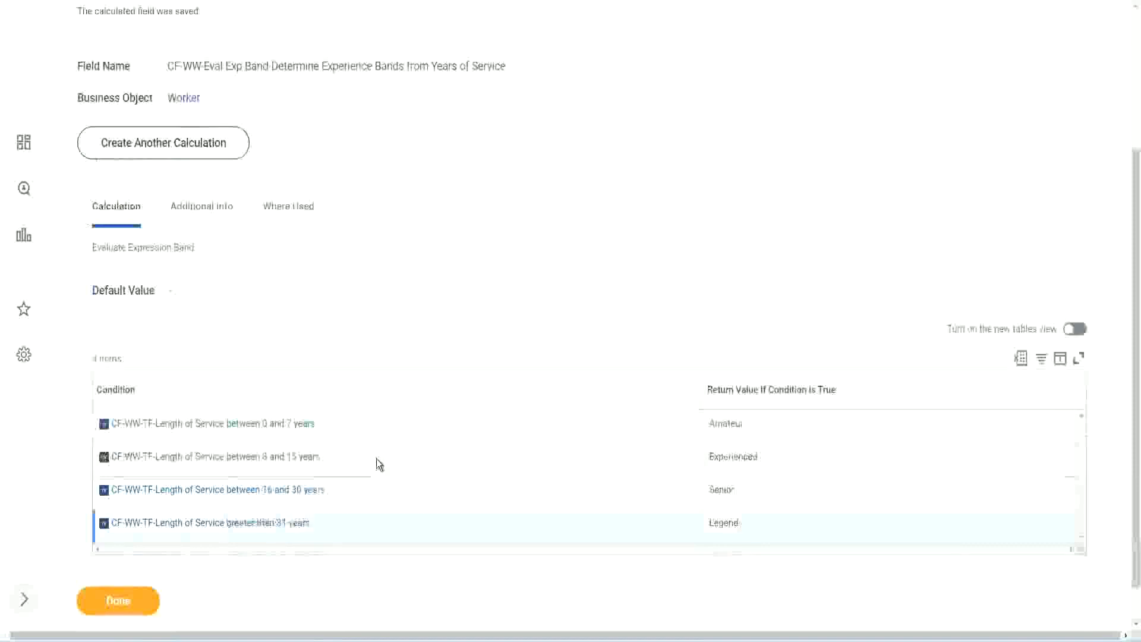
scroll(376, 458, down, 1)
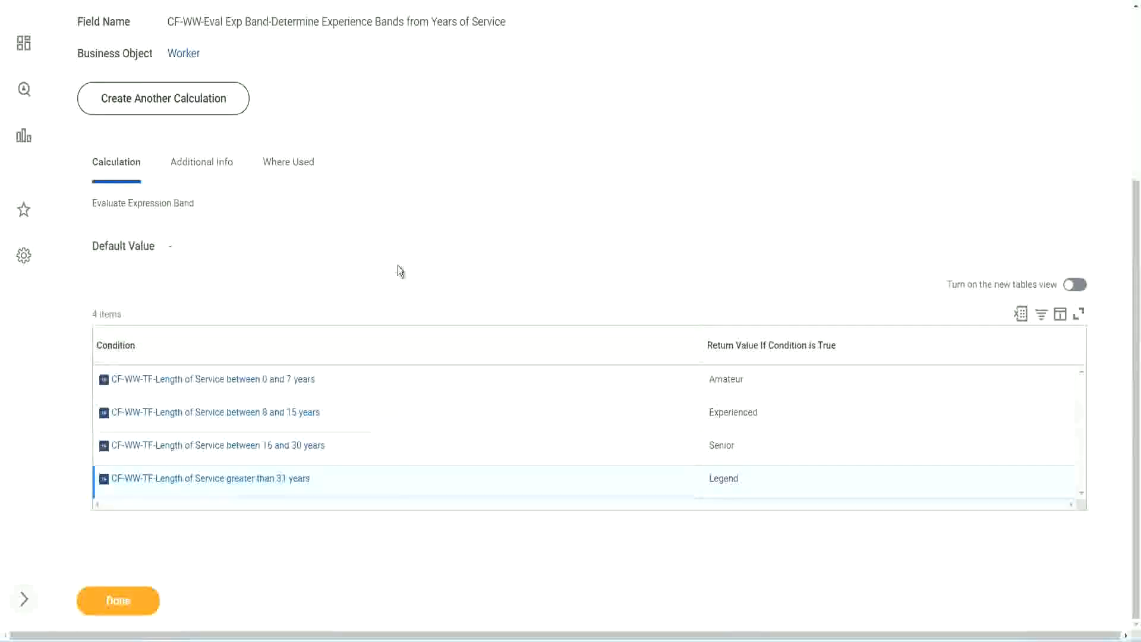
scroll(398, 265, up, 2)
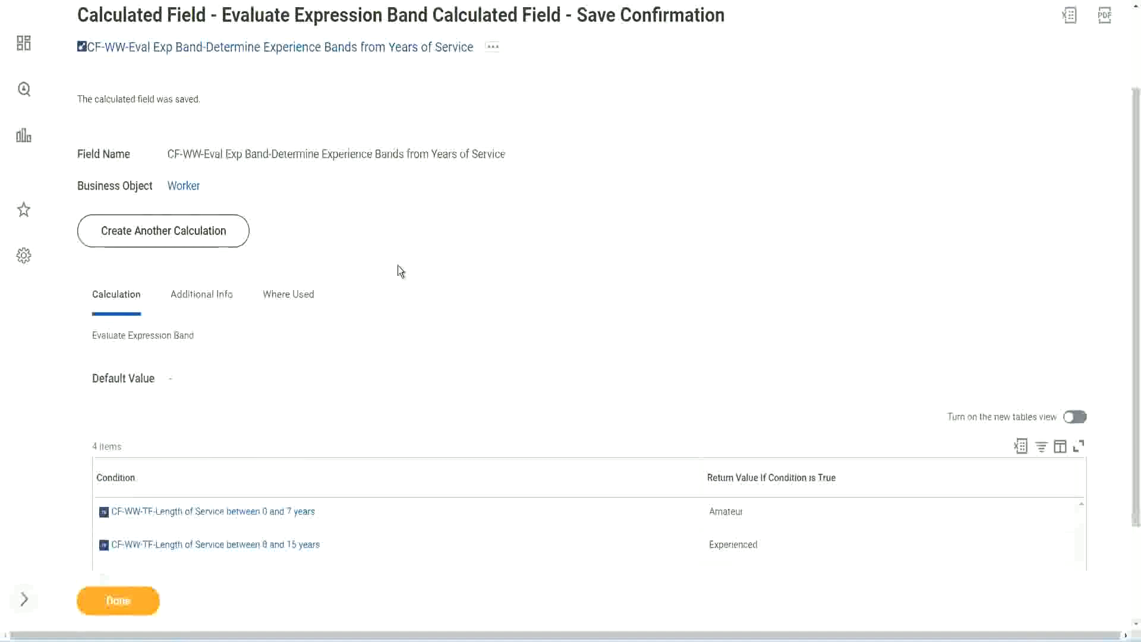
scroll(398, 271, down, 2)
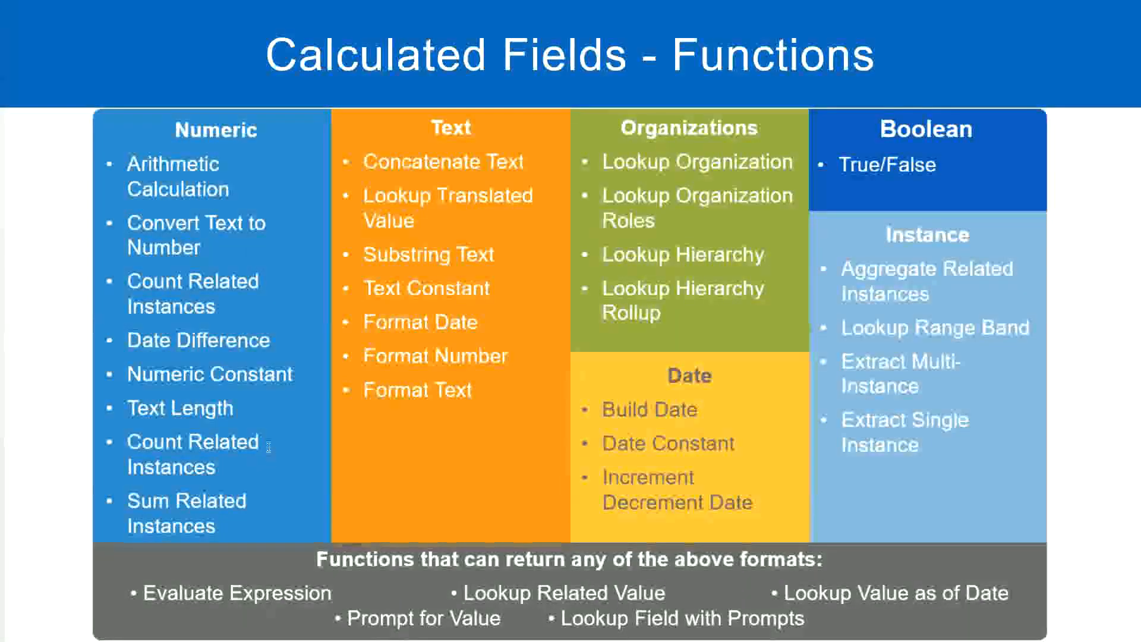
key(alt+Tab)
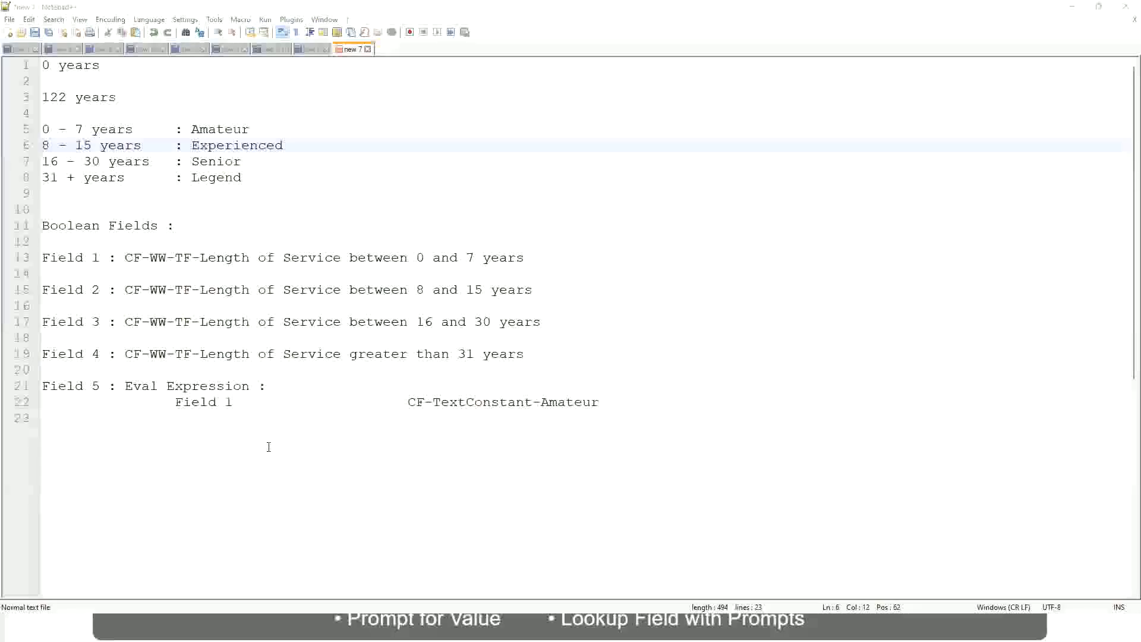
key(alt+Tab)
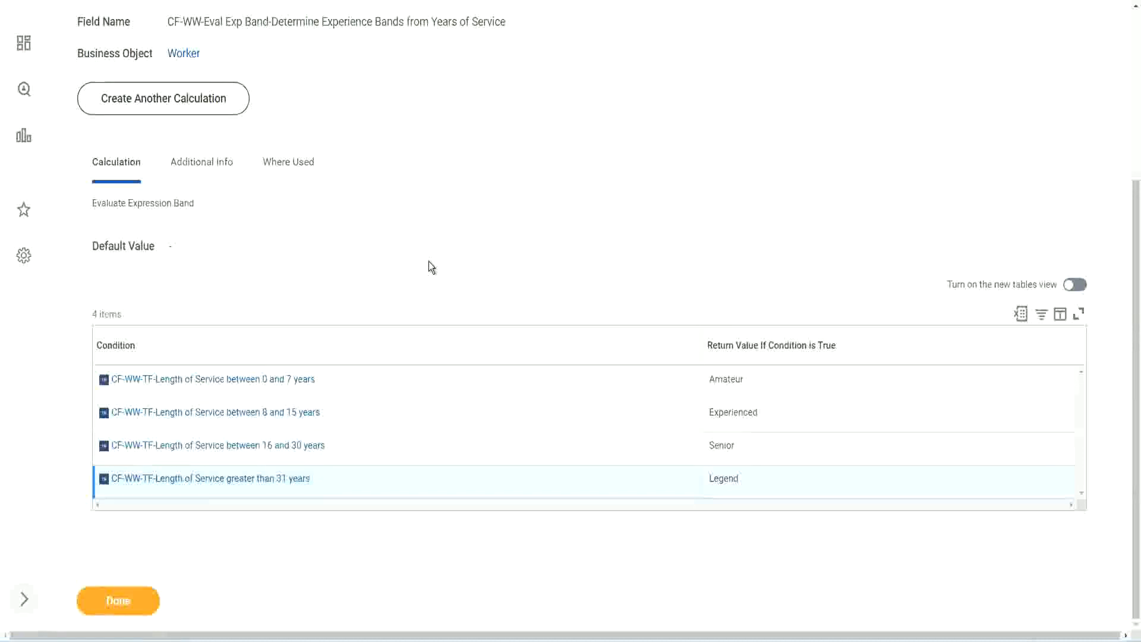
scroll(432, 268, up, 1)
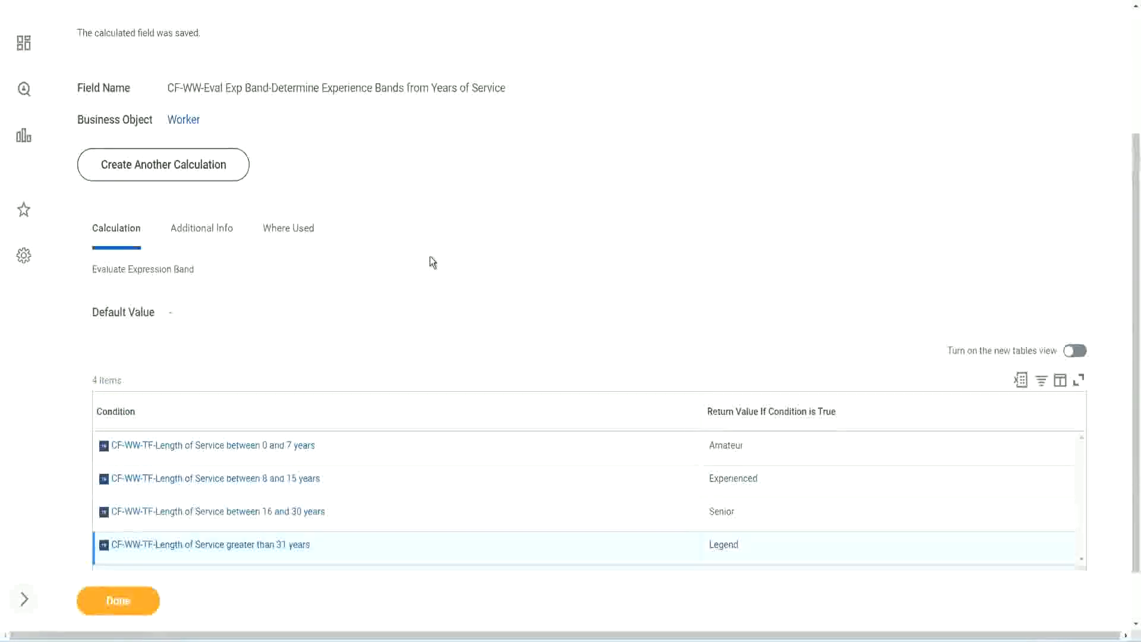
scroll(432, 267, up, 3)
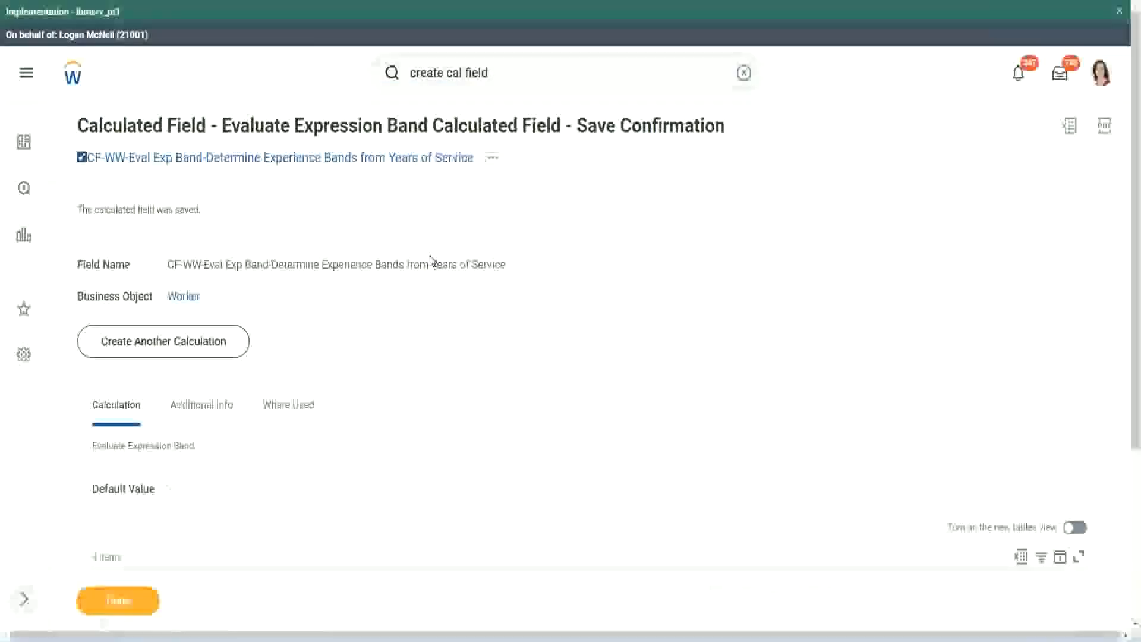
scroll(428, 263, down, 4)
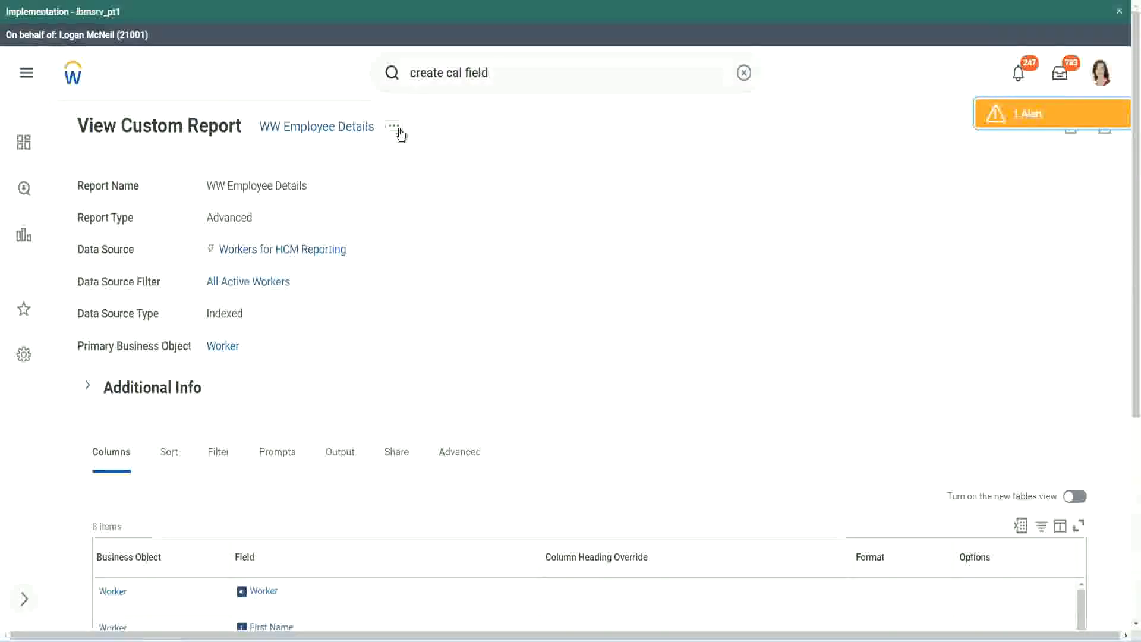
- Open the custom report WW Employee Details for editing
click(394, 126)
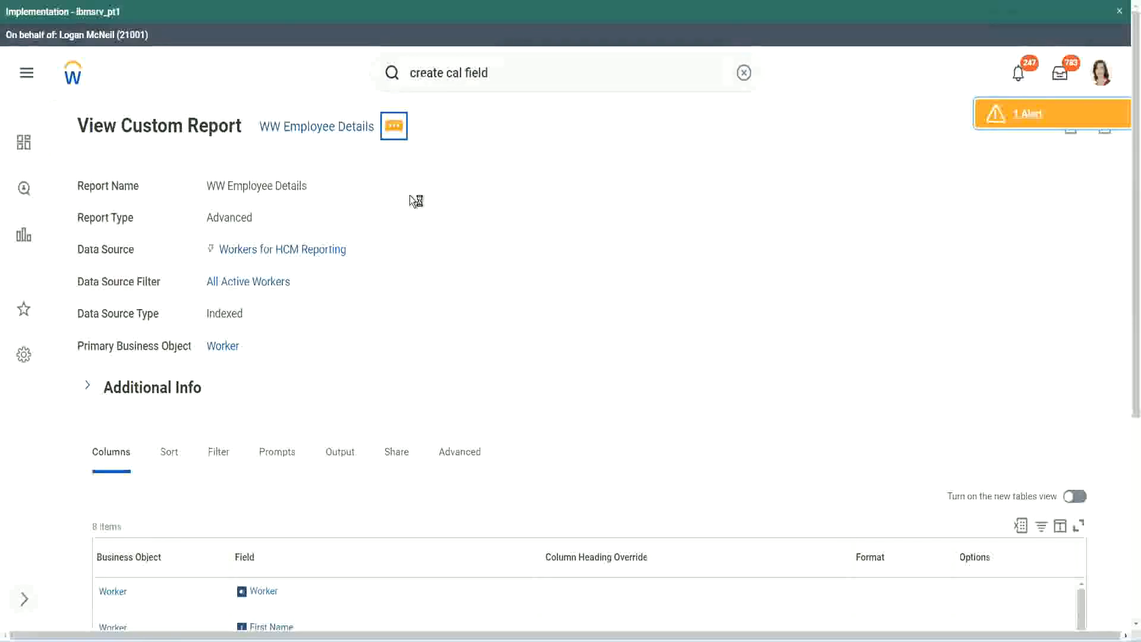
mouse_move(463, 194)
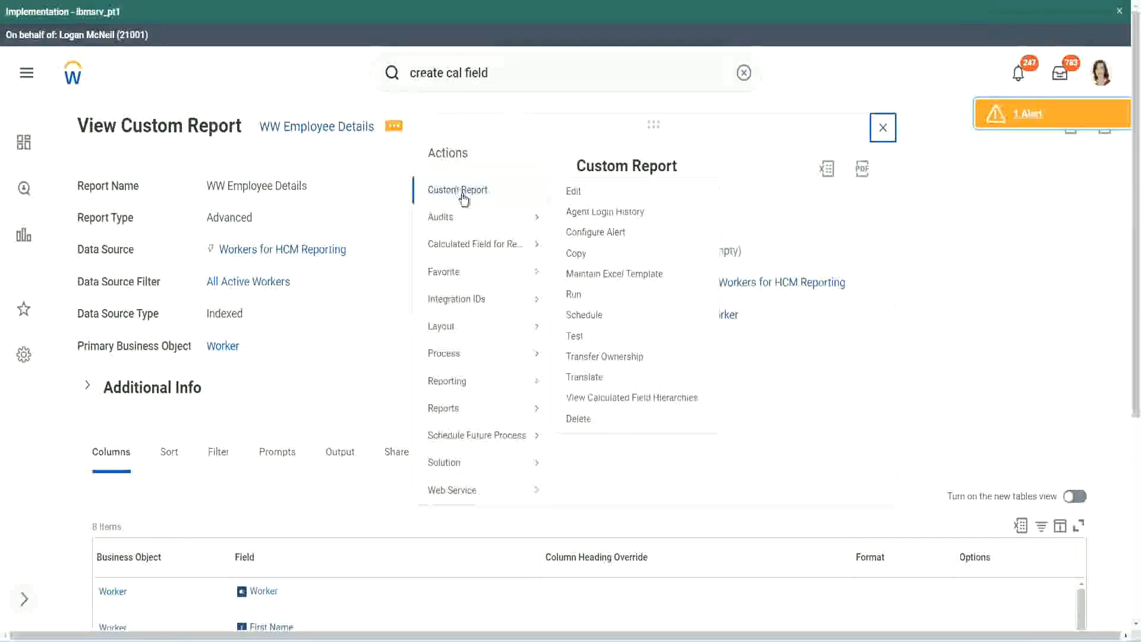
click(574, 191)
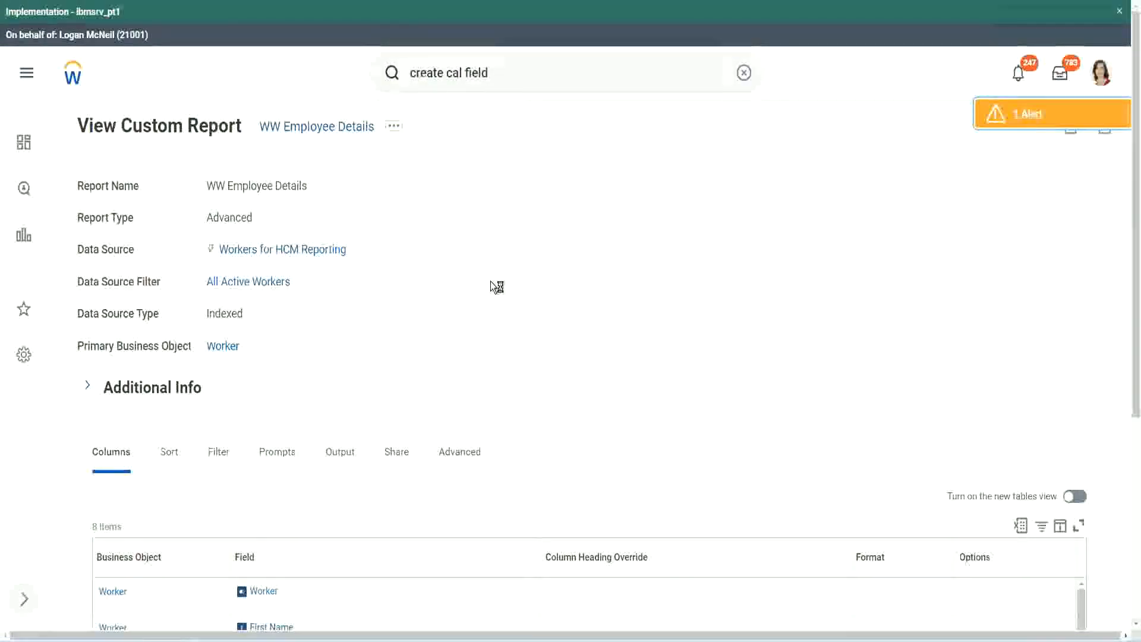
scroll(491, 281, down, 1)
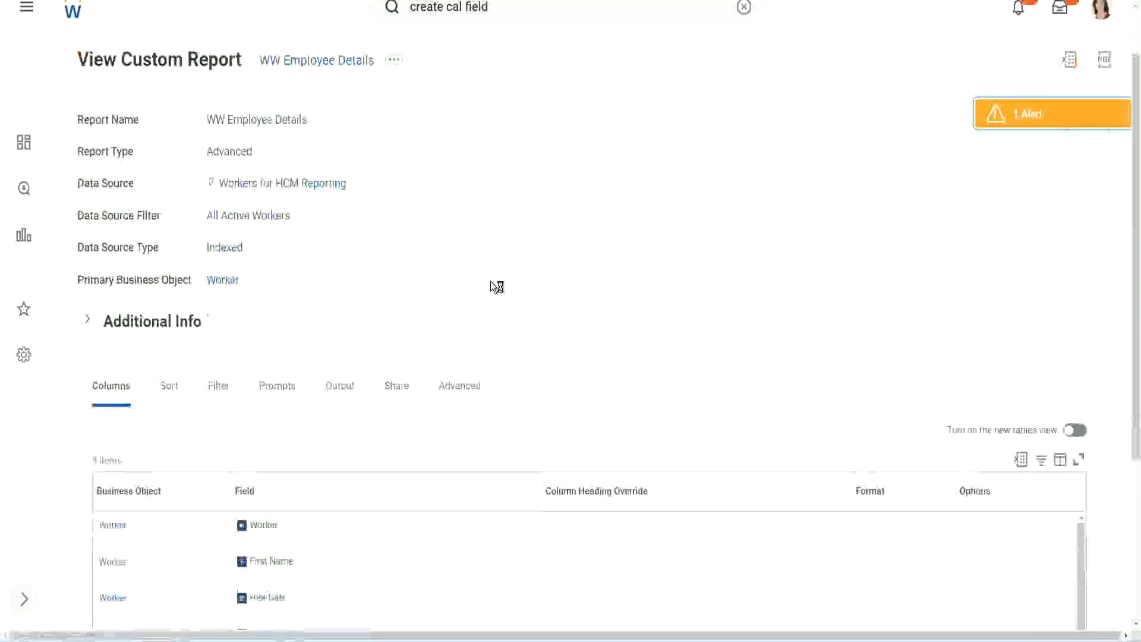
scroll(491, 280, down, 4)
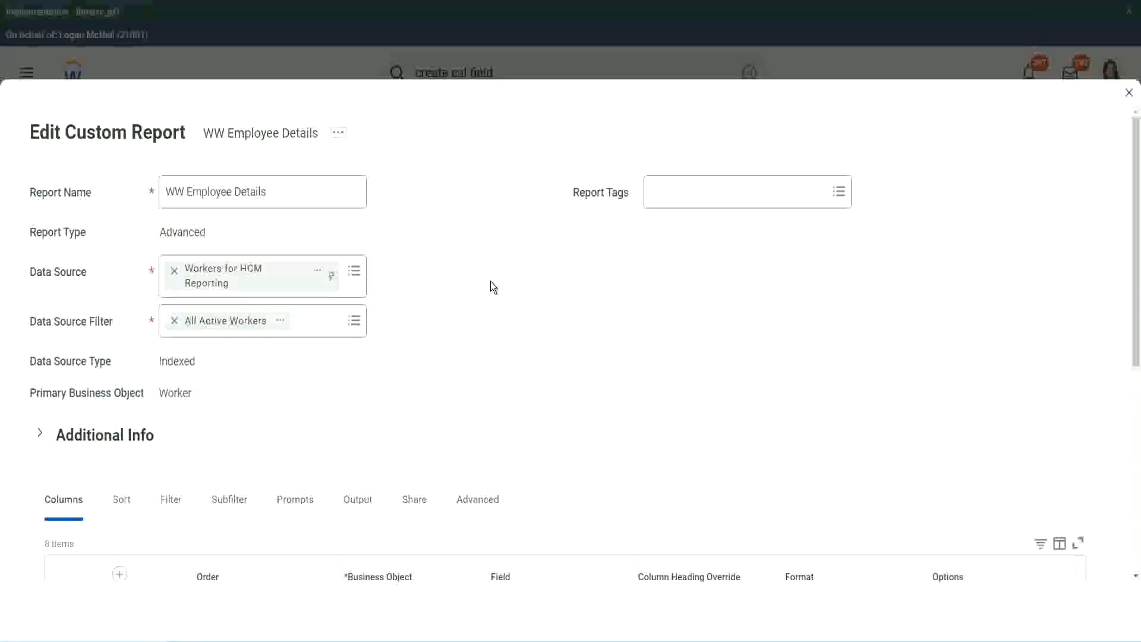
- Add a Worker column row after the Experience Bands column and paste that column's calculated field name into the new row's field search
scroll(415, 497, down, 8)
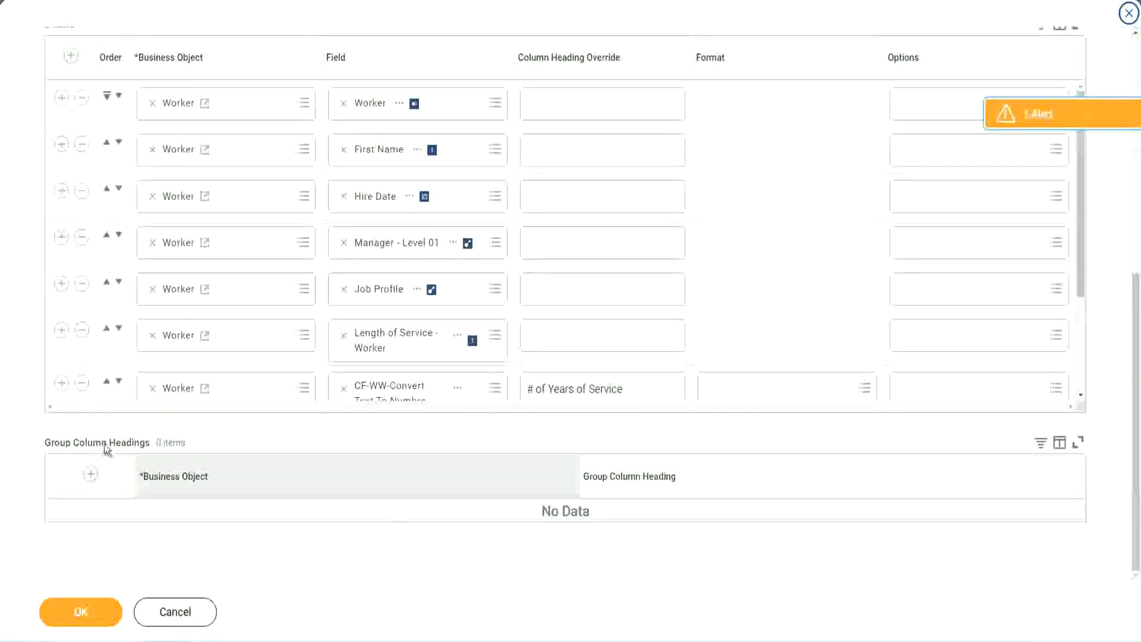
scroll(238, 287, down, 3)
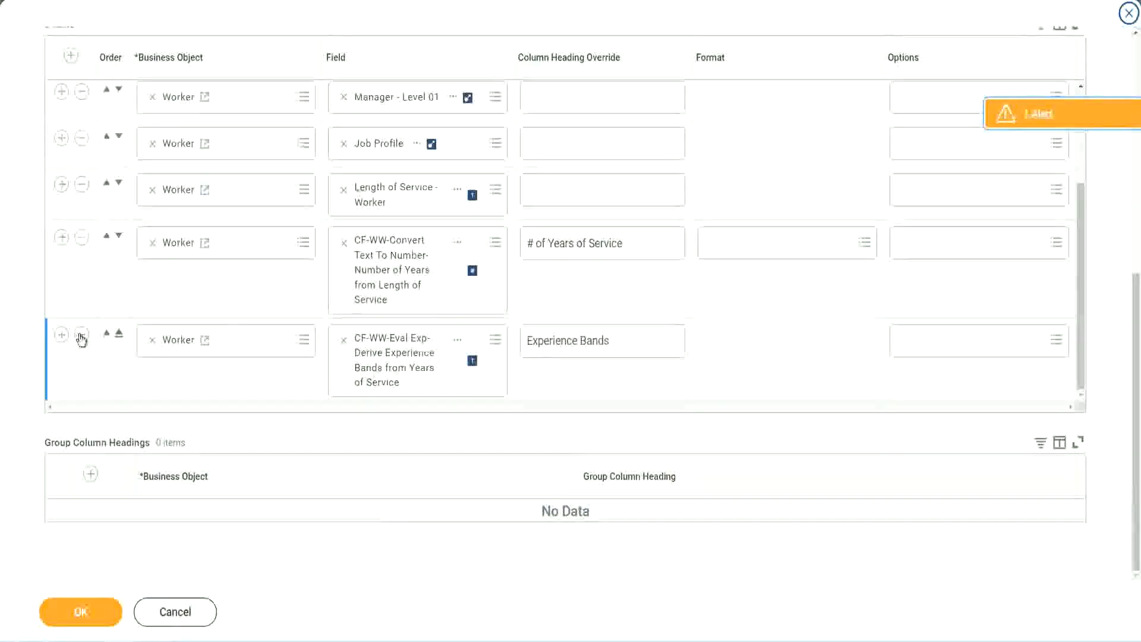
click(62, 334)
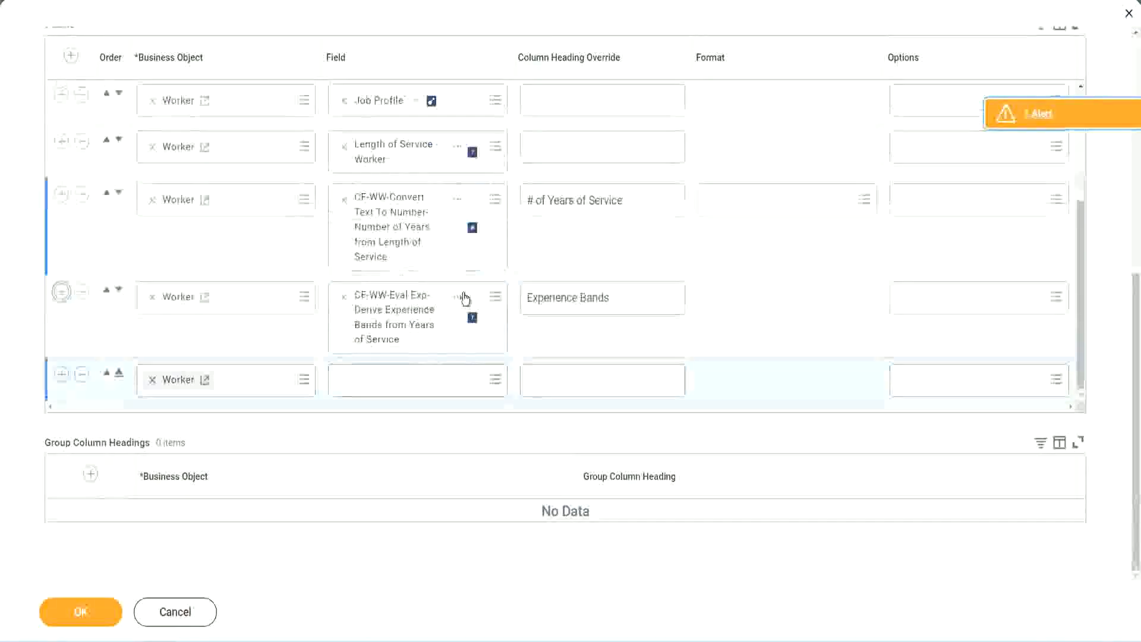
right_click(397, 321)
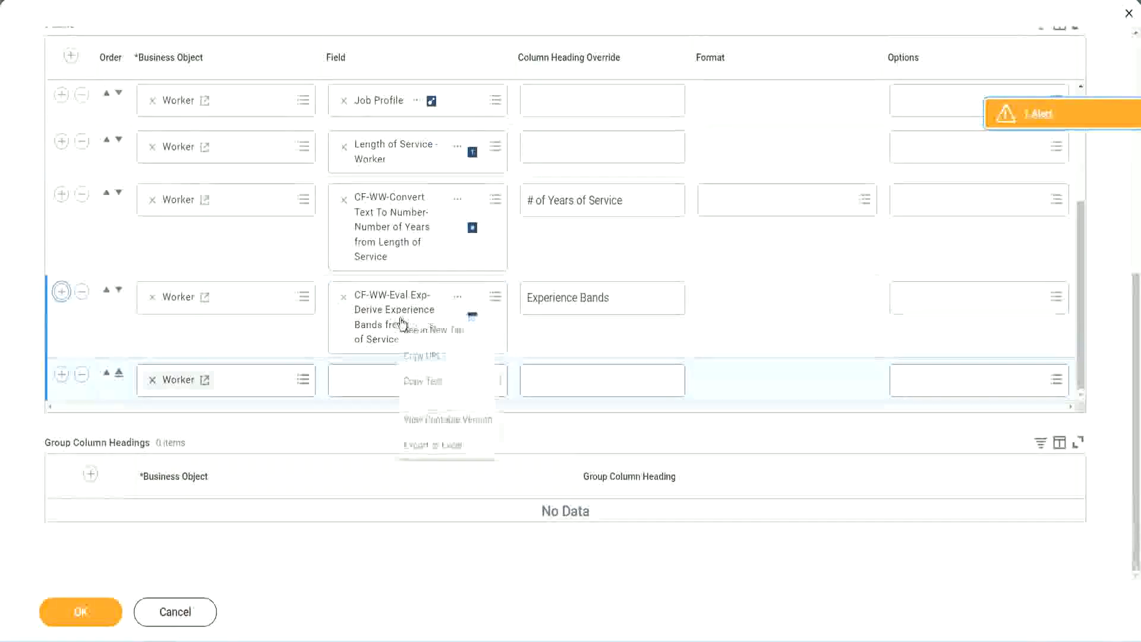
click(427, 383)
click(362, 387)
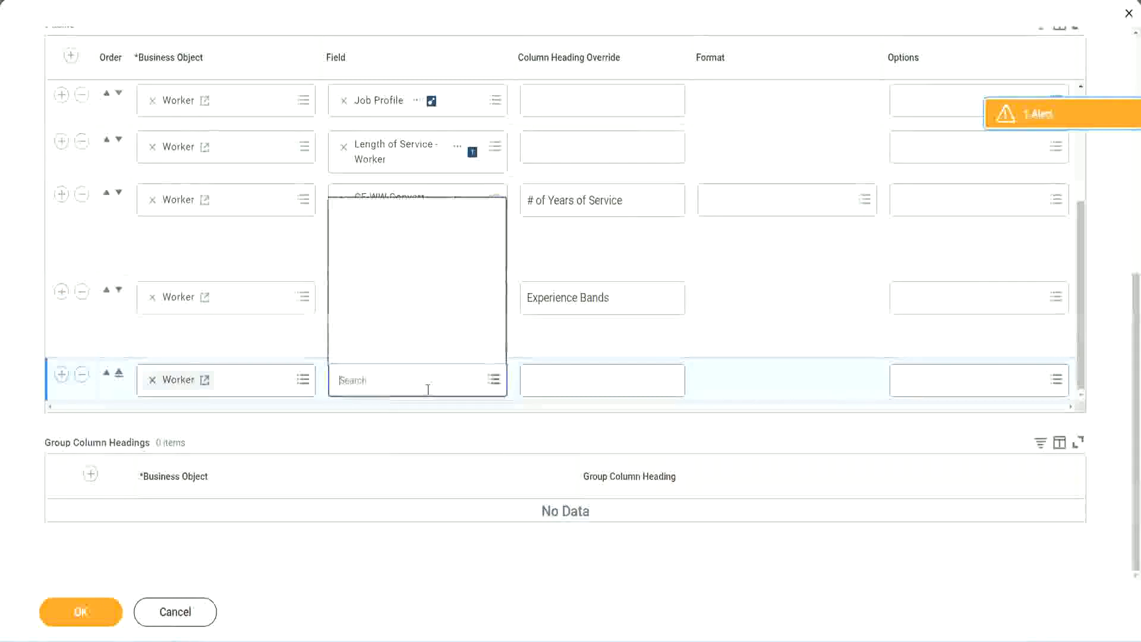
key(ctrl+v)
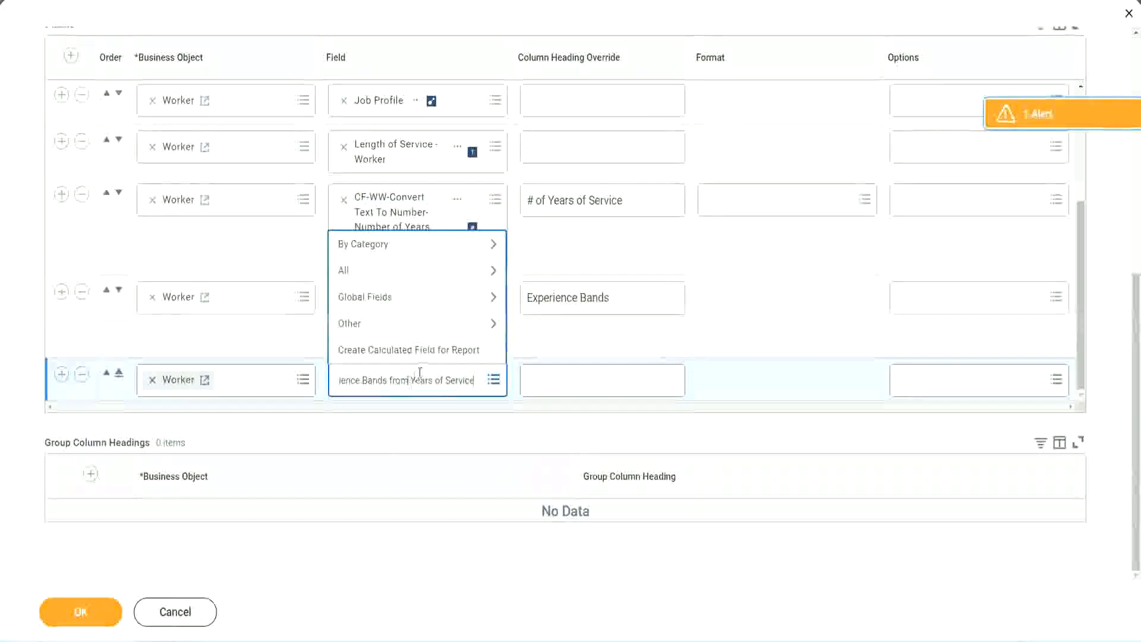
- Shorten the field search to "CF-WW-Eval Exp Band" and choose "CF-WW-Eval Exp Band-Determine Experience Bands from Years of Service"
drag(343, 371, 289, 377)
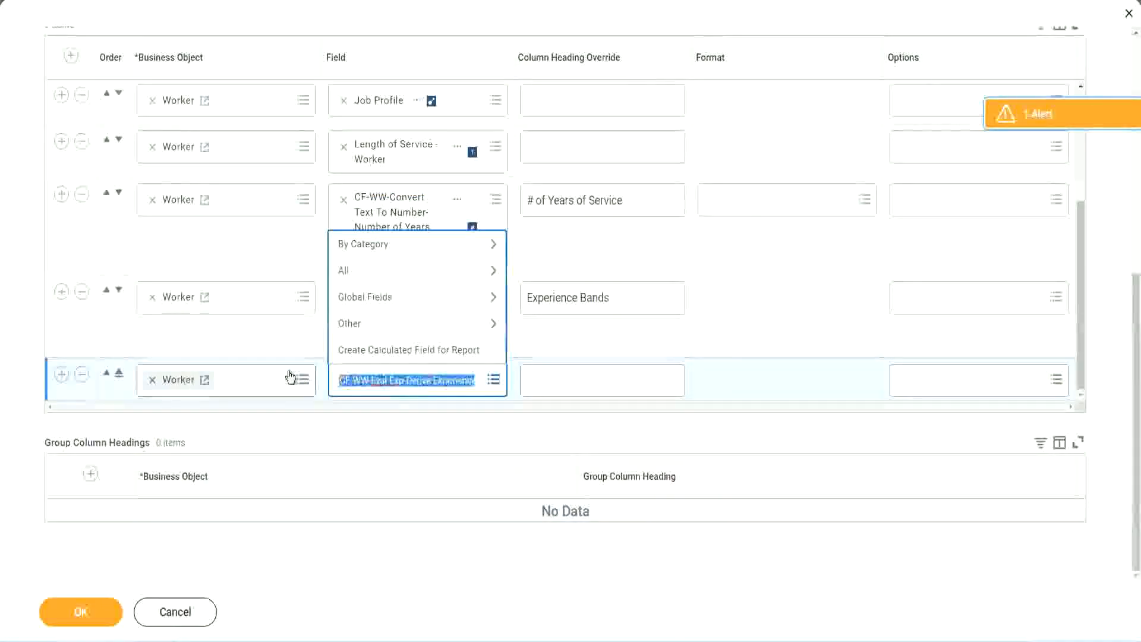
click(405, 384)
text(Band)
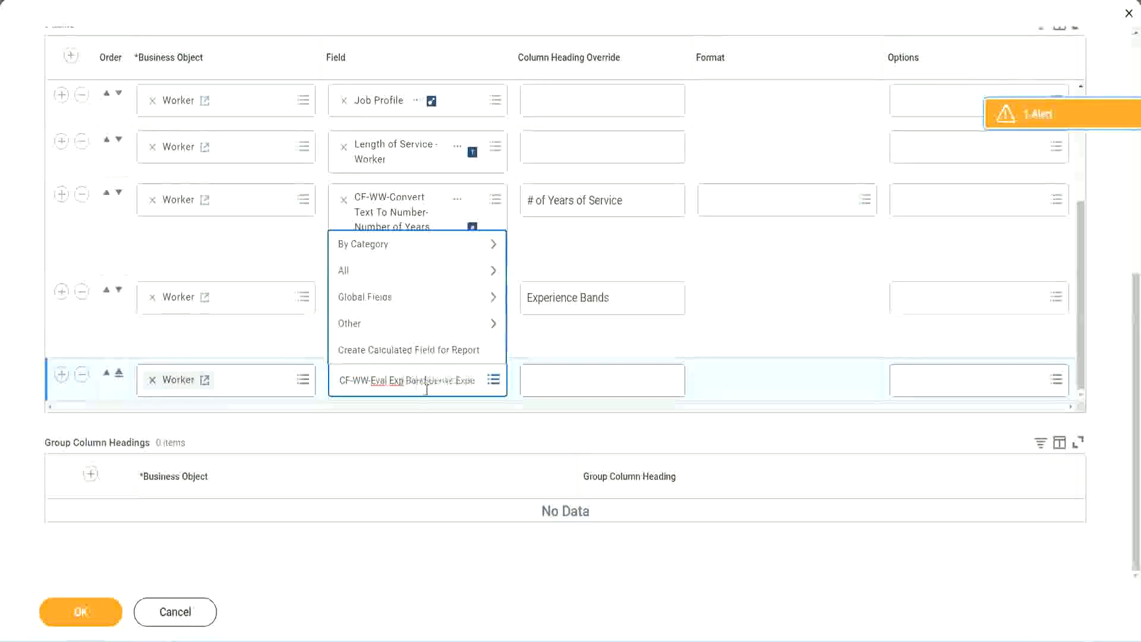
key(Delete)
key(Delete)
key(Delete)
key(Delete)
key(Delete)
key(Delete)
key(Delete)
key(Delete)
key(Delete)
key(Delete)
key(Delete)
key(Delete)
key(Delete)
key(Delete)
key(Delete)
key(Delete)
key(Delete)
key(Delete)
key(Delete)
key(Delete)
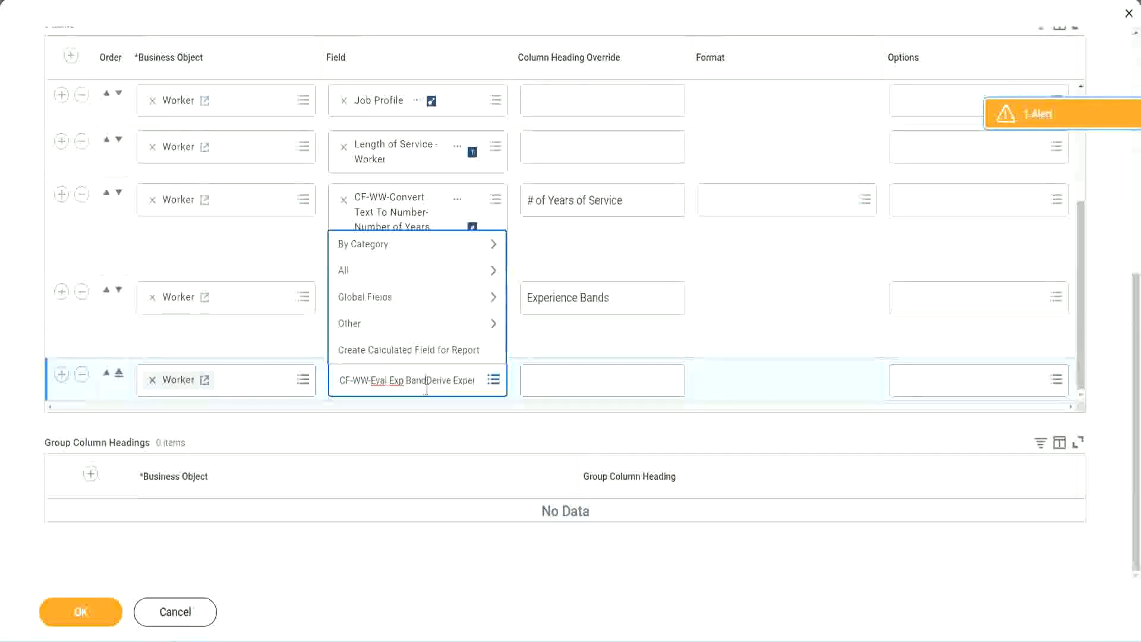
key(Delete)
key(Delete)
key(Delete)
key(Delete)
key(Delete)
key(Delete)
key(Delete)
key(Delete)
key(Delete)
key(Delete)
key(Delete)
key(Delete)
key(Delete)
key(Delete)
key(Return)
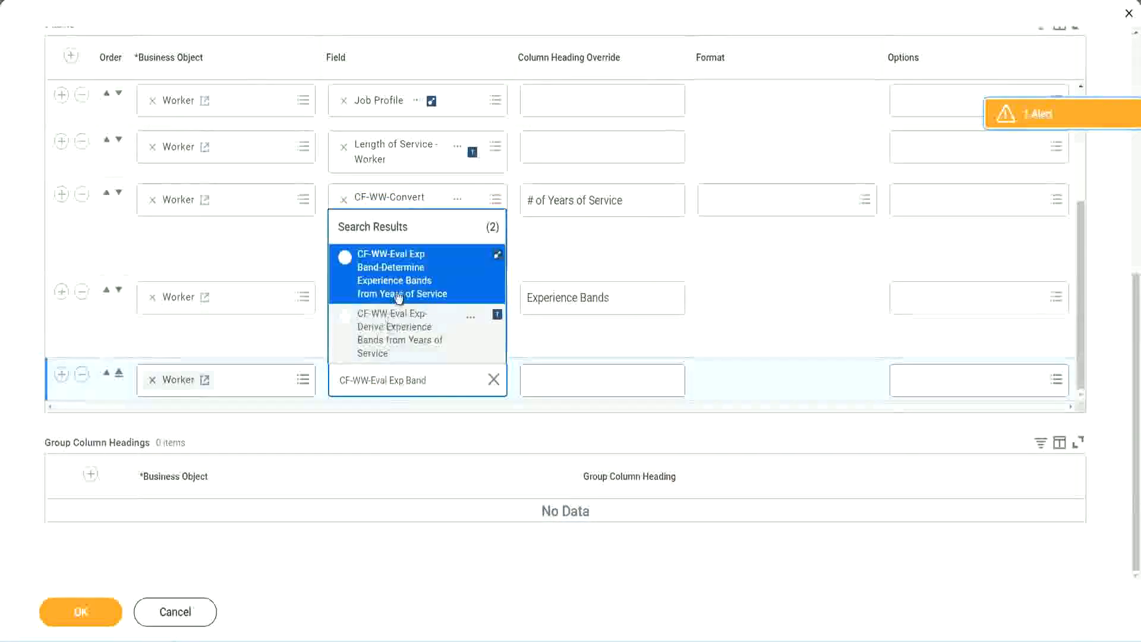
click(416, 281)
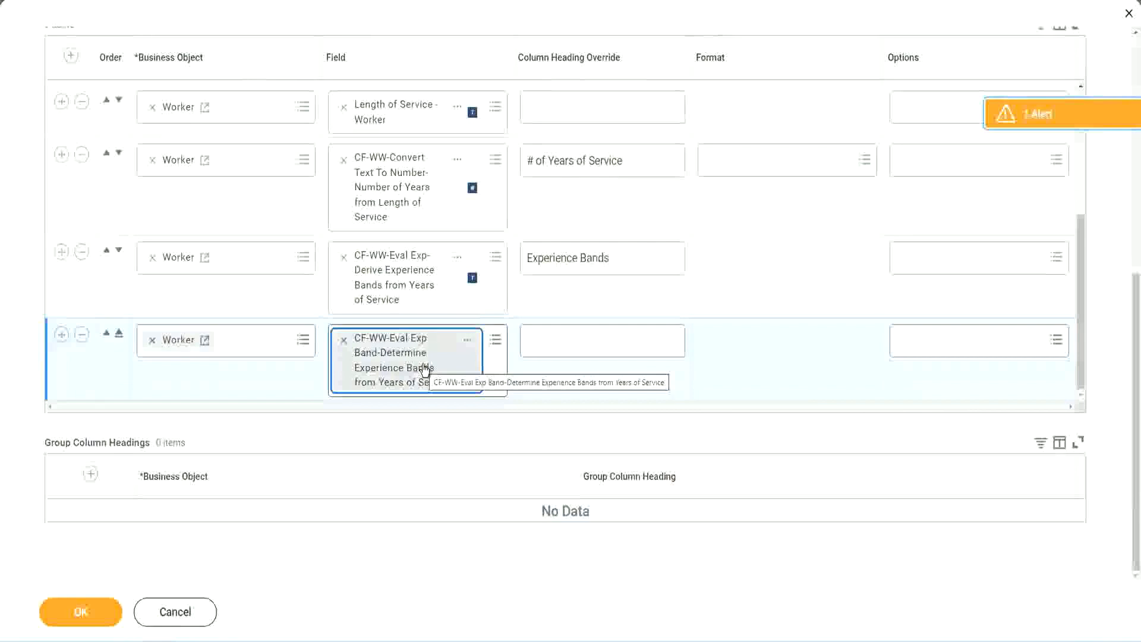
- Set the new column's heading override to "Experience Bands (Eval Exp Bands)" and save the report definition
triple_click(628, 258)
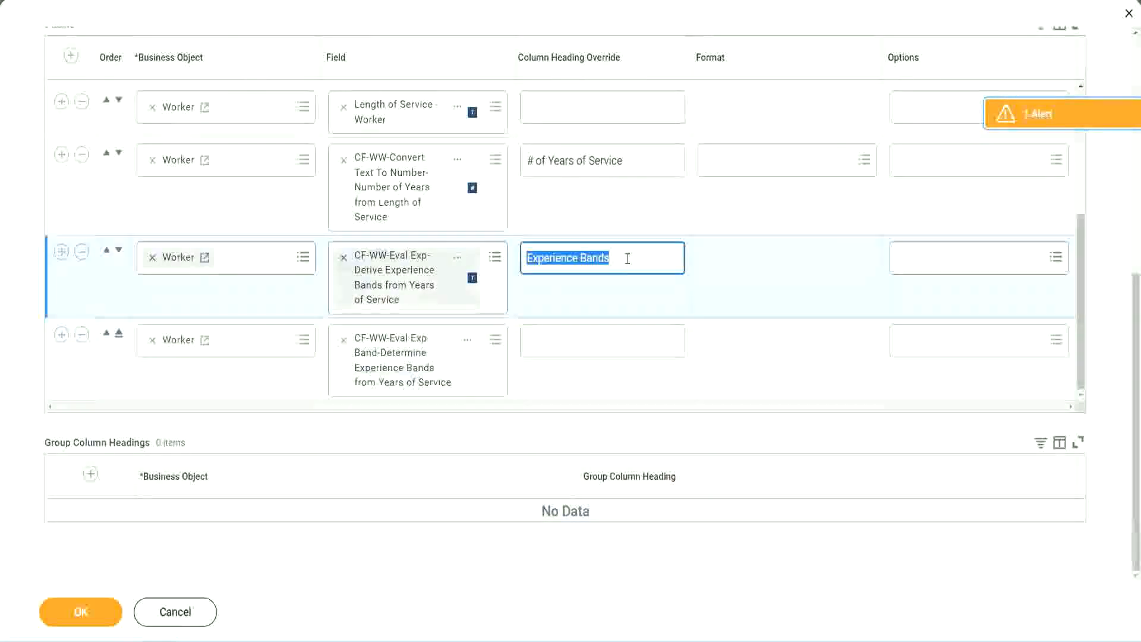
click(554, 339)
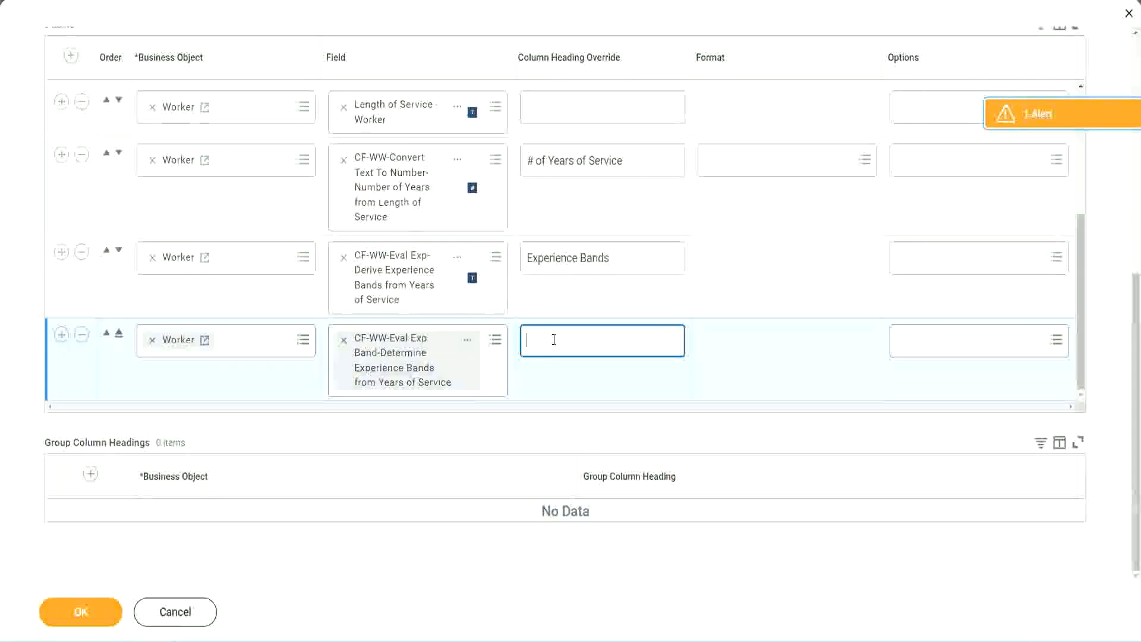
text(Experience Bands)
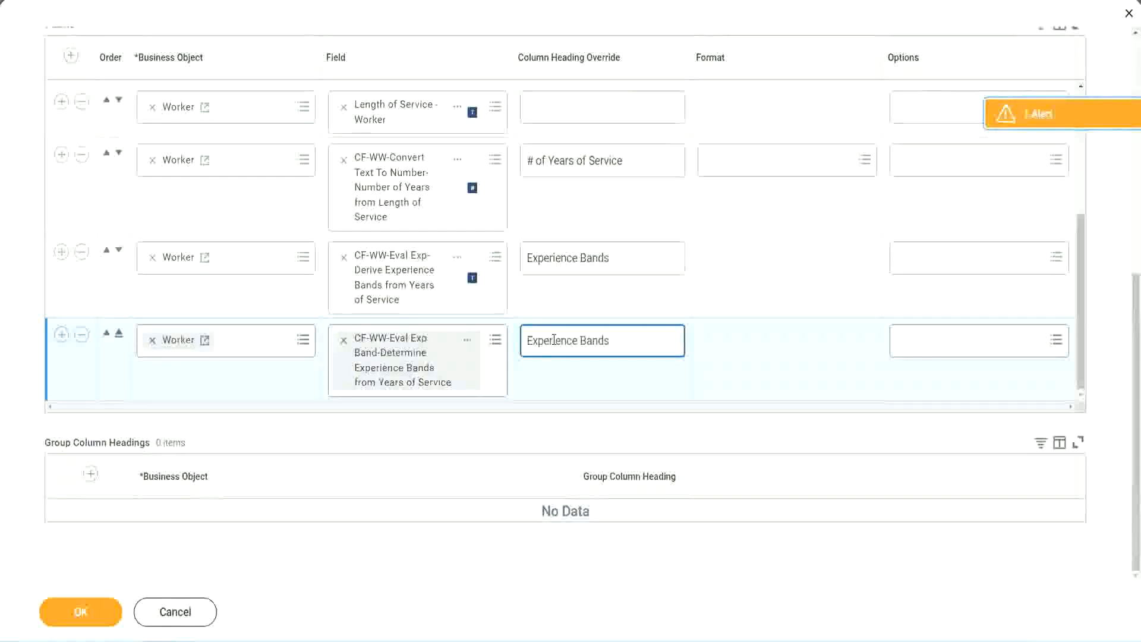
text( ()
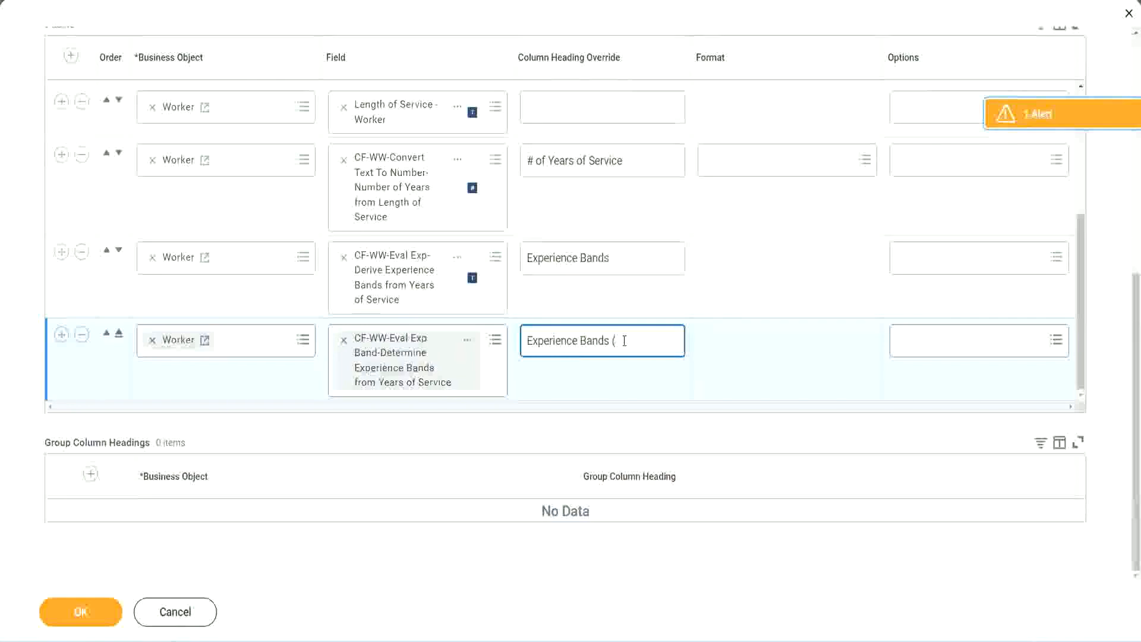
text(Eval Exp Bands))
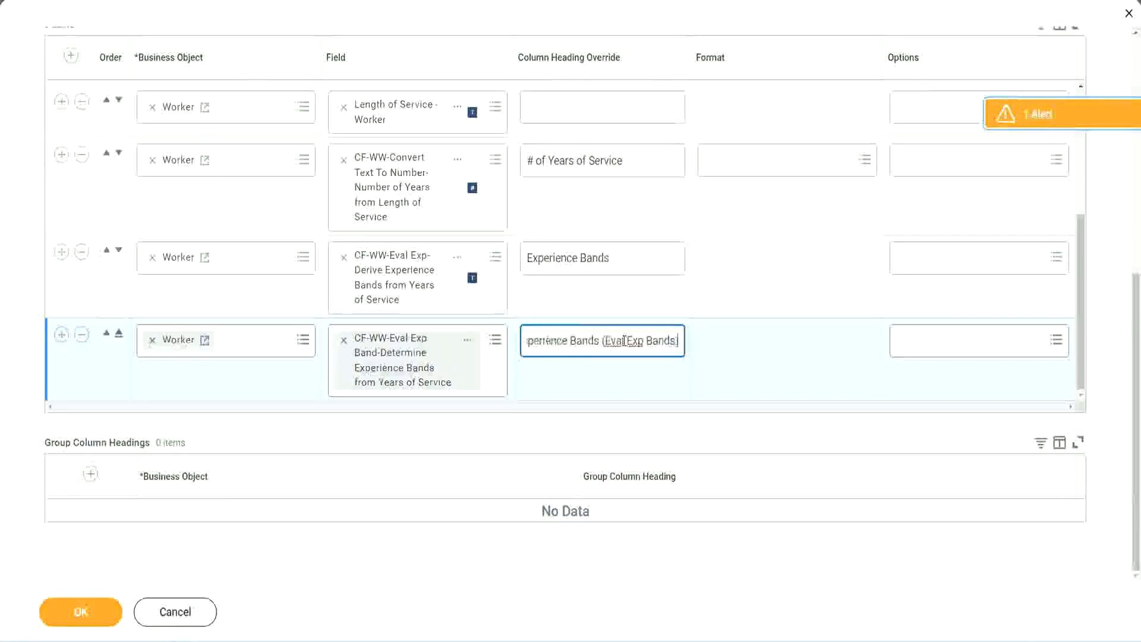
double_click(635, 341)
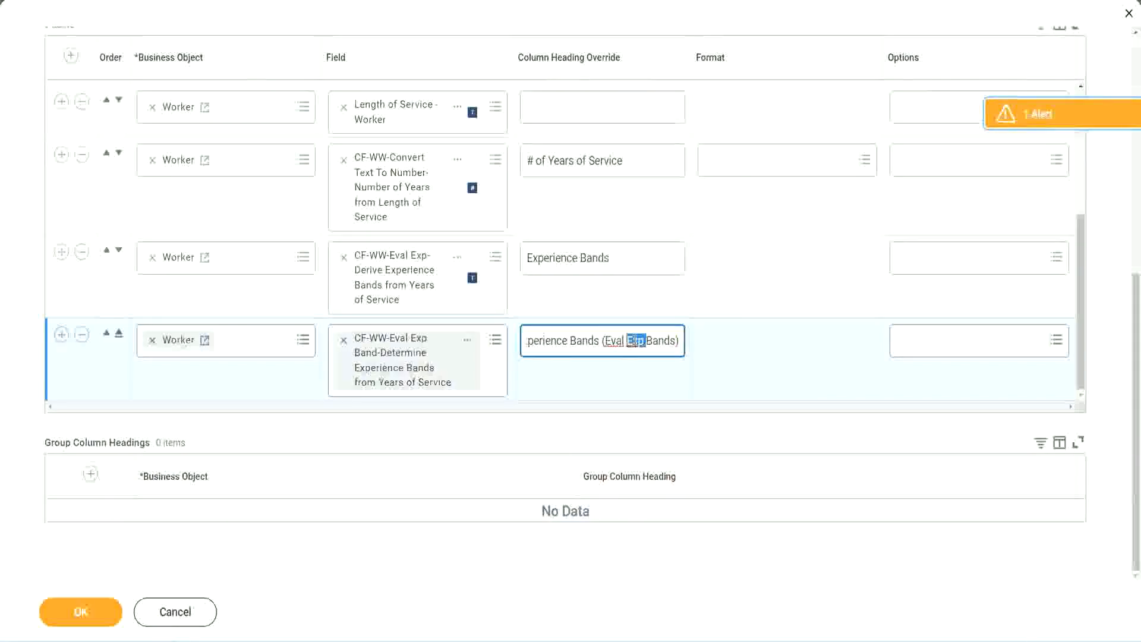
click(659, 340)
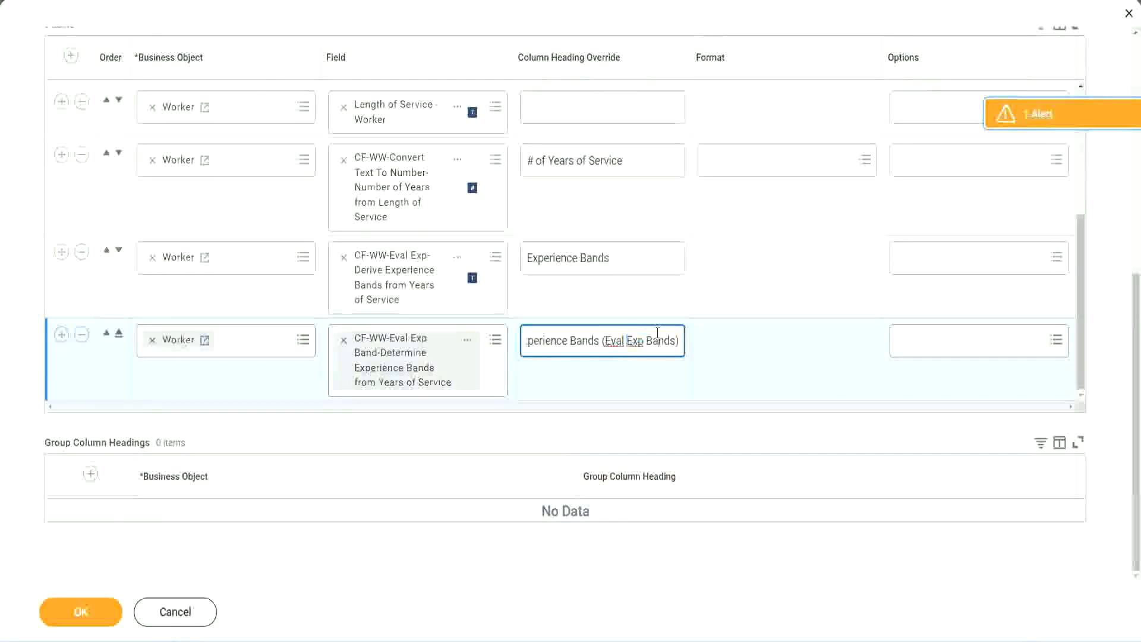
click(88, 616)
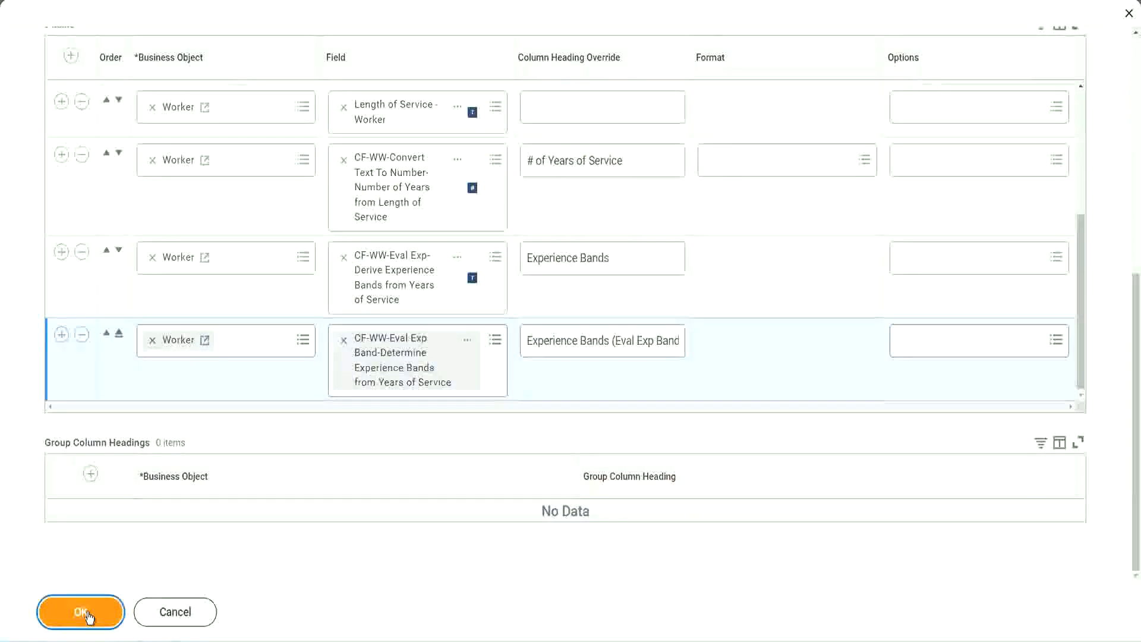